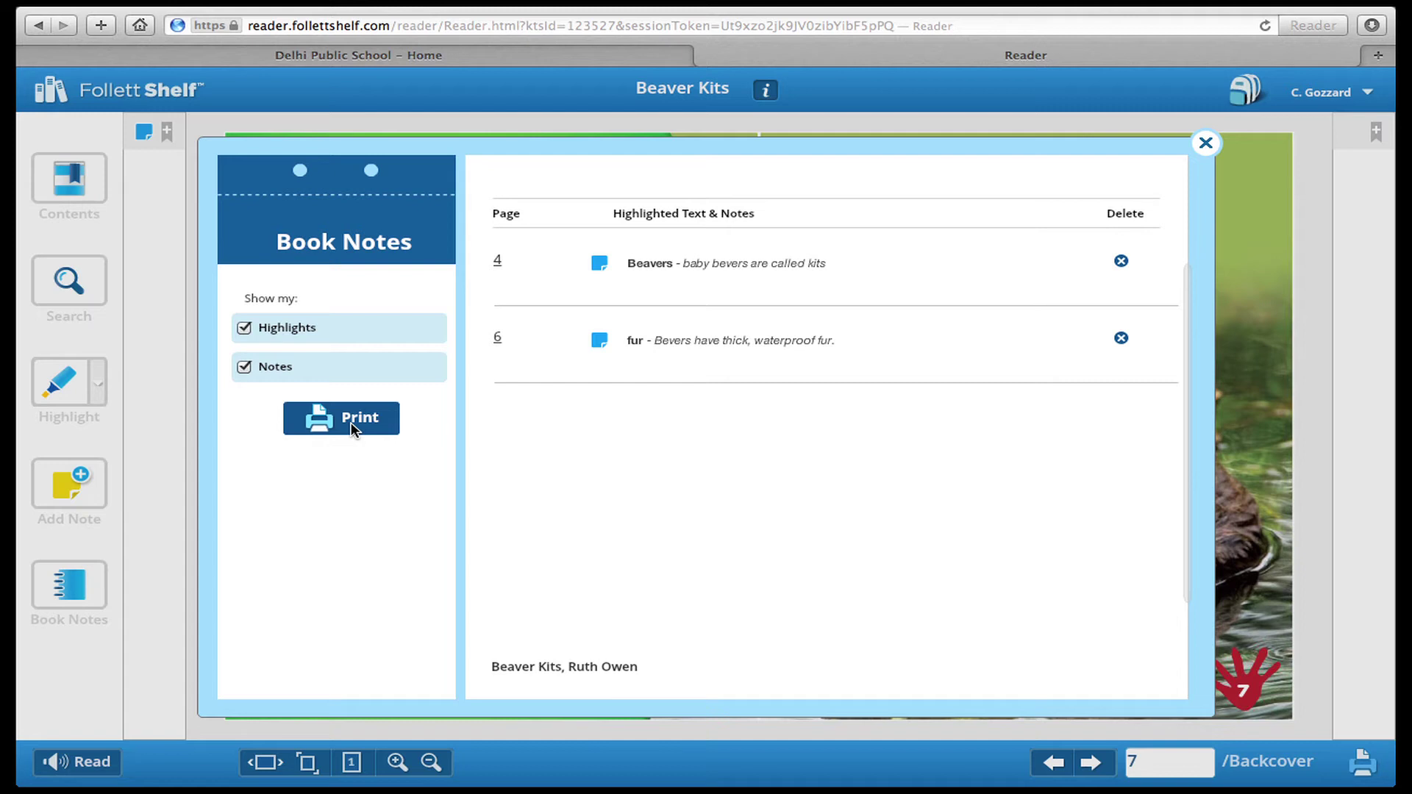
Close the book notes and the Beaver Kits title without checking it out, returning to the library shelf.
{"action": "left_click", "coordinate": [1204, 144]}
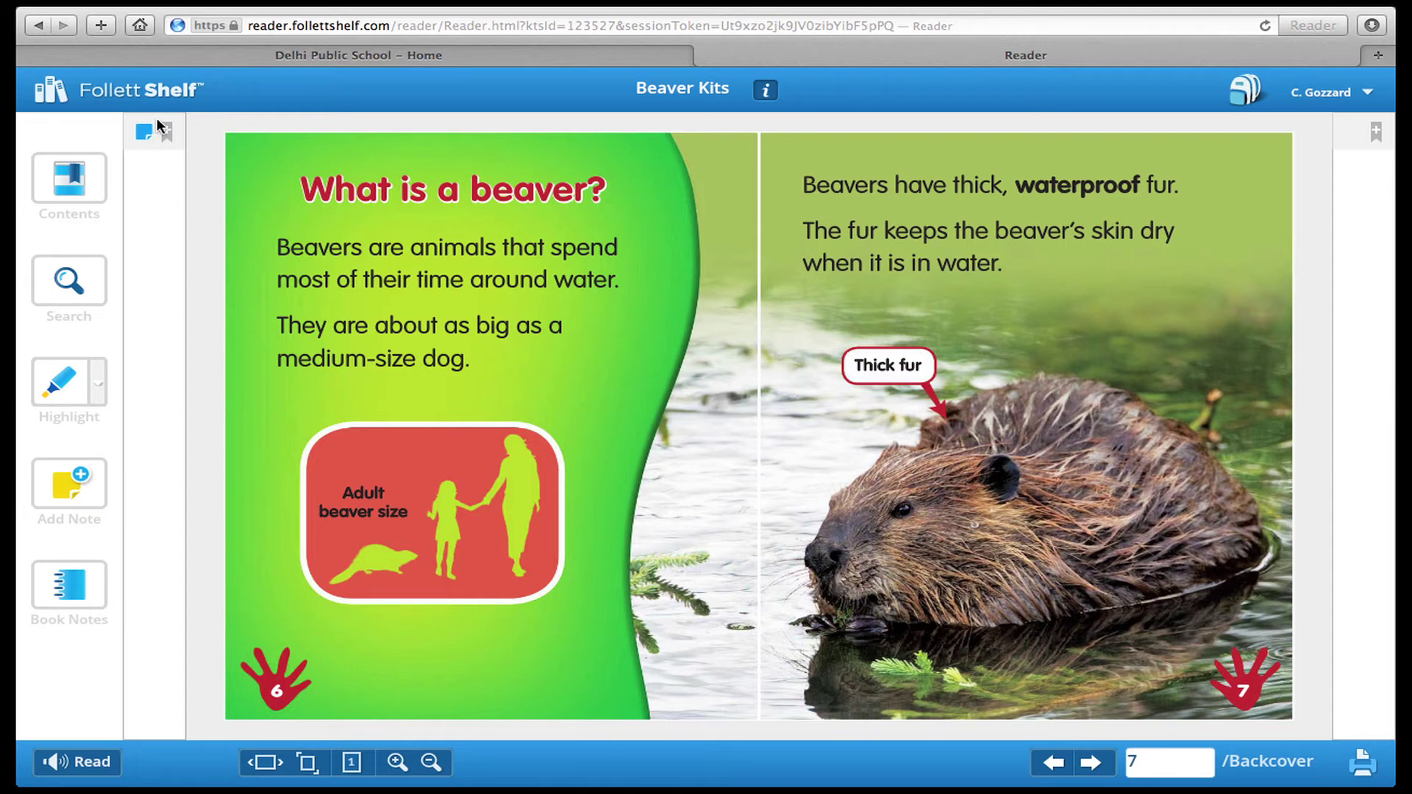
{"action": "left_click", "coordinate": [150, 94]}
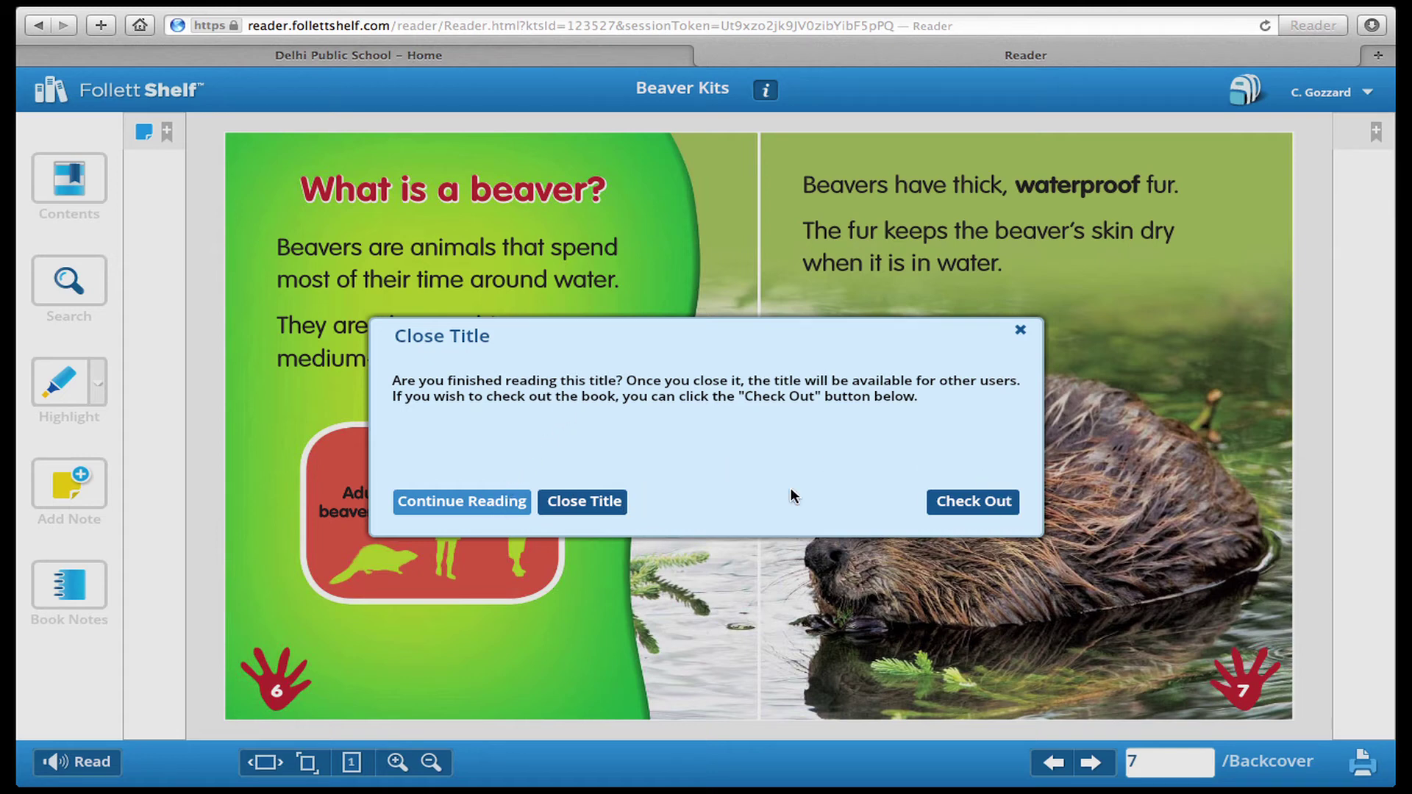
{"action": "left_click", "coordinate": [568, 501]}
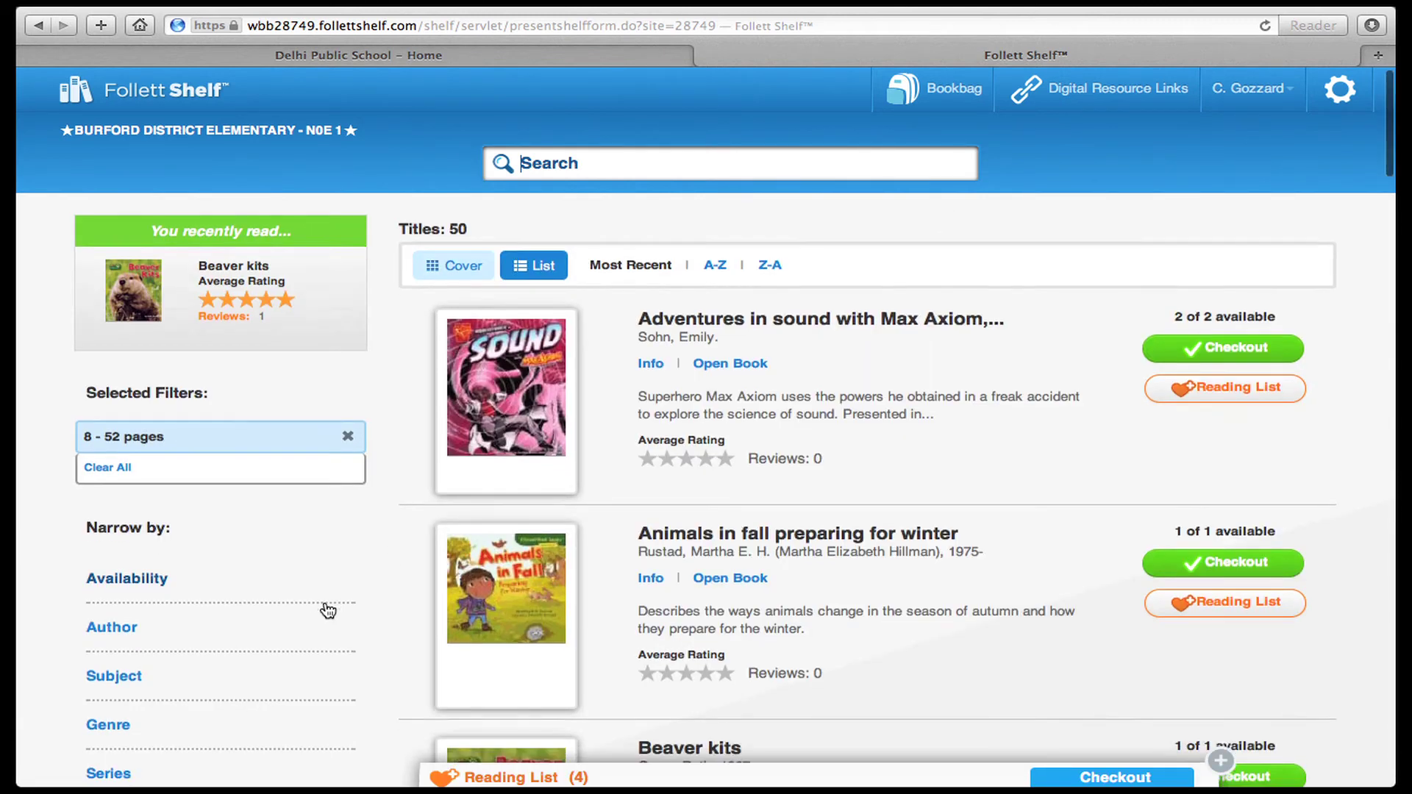
Narrow the title list to the series "My first adventures".
{"action": "scroll", "coordinate": [328, 611], "scroll_direction": "down", "scroll_amount": 3}
{"action": "scroll", "coordinate": [328, 611], "scroll_direction": "down", "scroll_amount": 3}
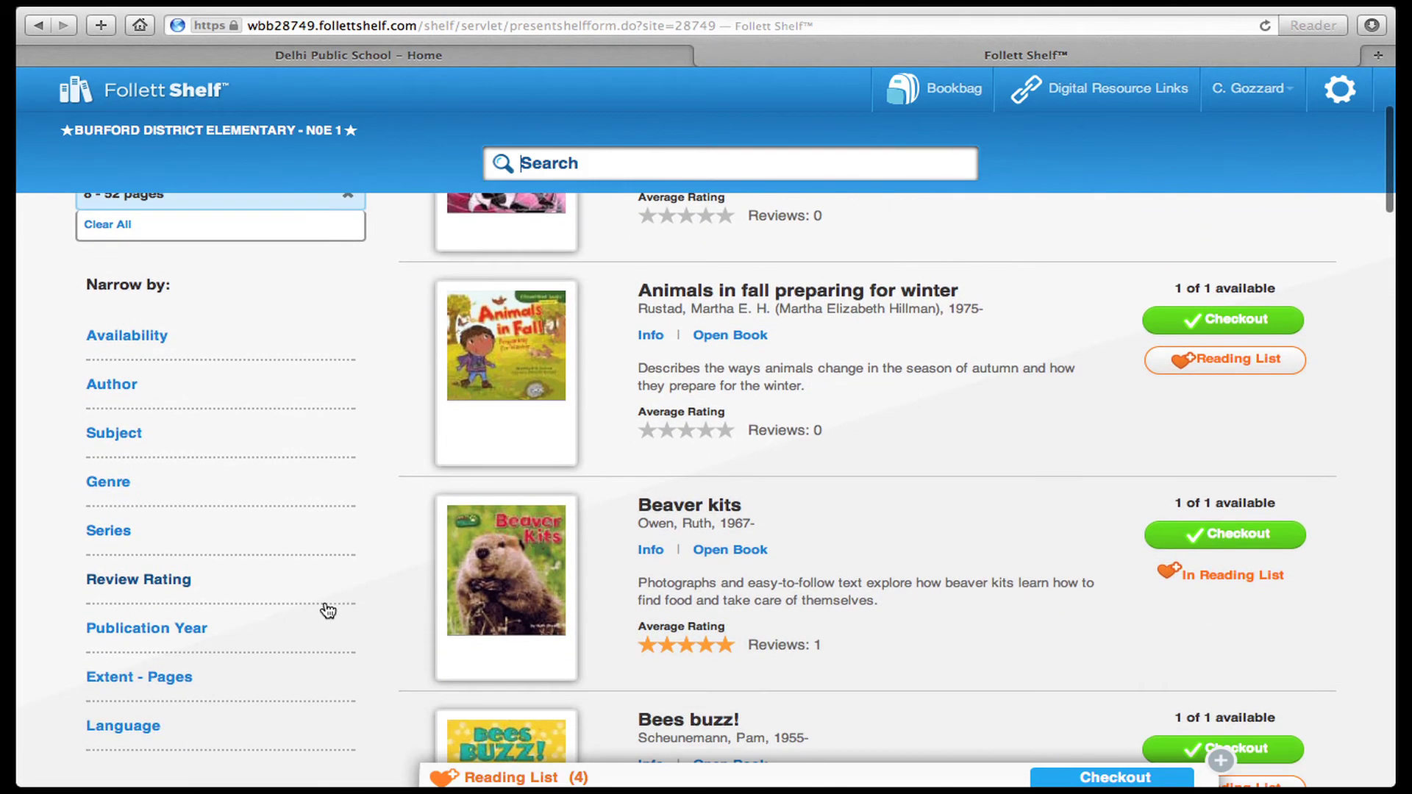
{"action": "left_click", "coordinate": [130, 532]}
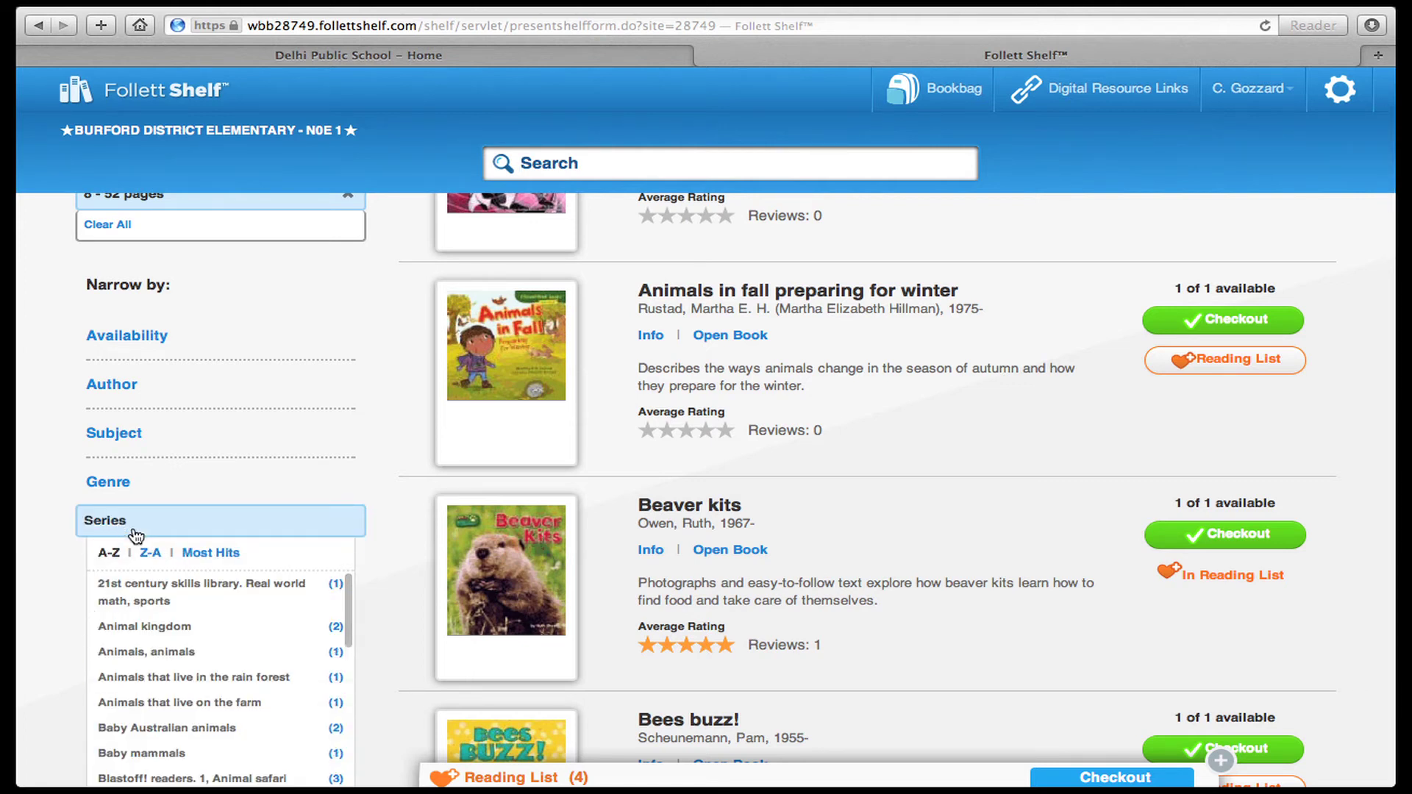
{"action": "scroll", "coordinate": [237, 603], "scroll_direction": "down", "scroll_amount": 3}
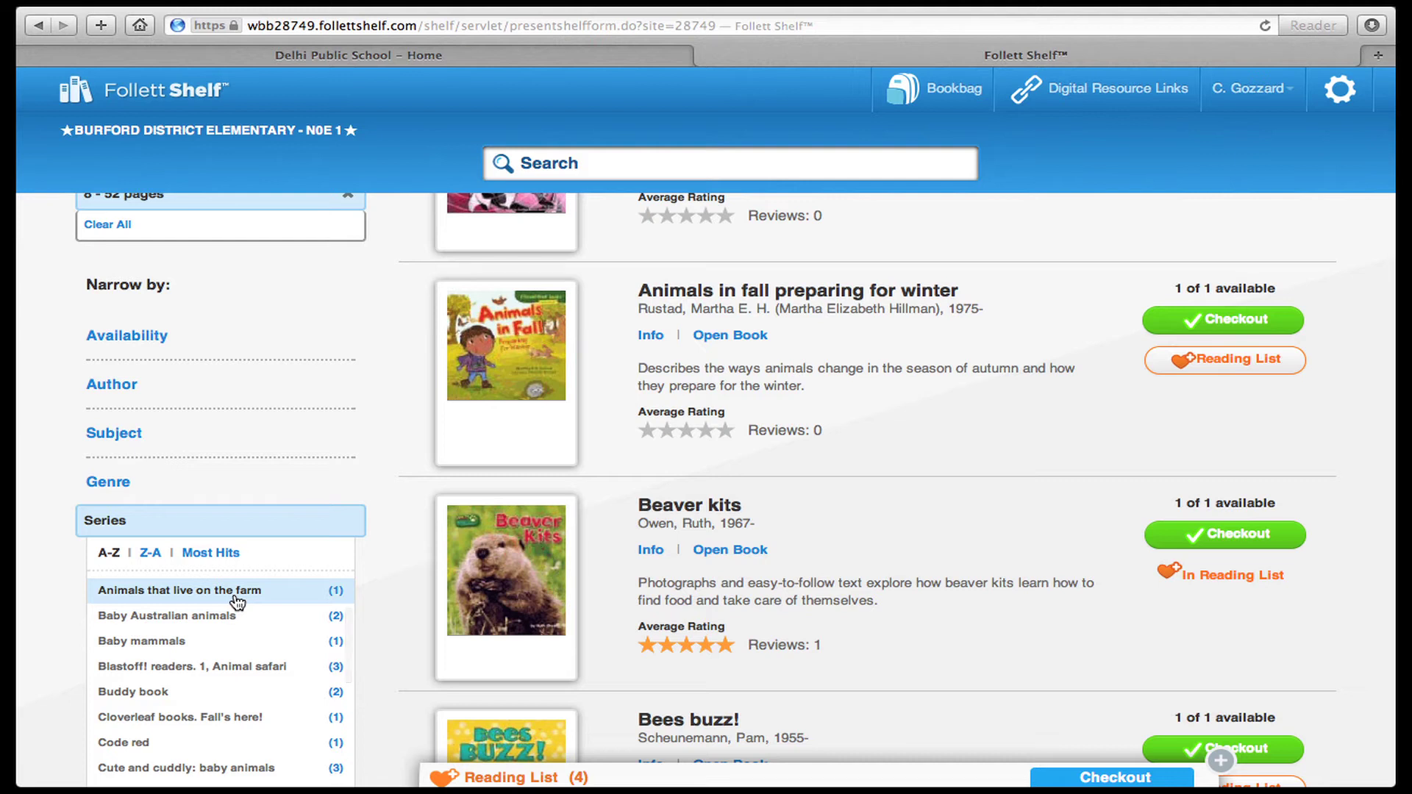
{"action": "scroll", "coordinate": [237, 603], "scroll_direction": "down", "scroll_amount": 2}
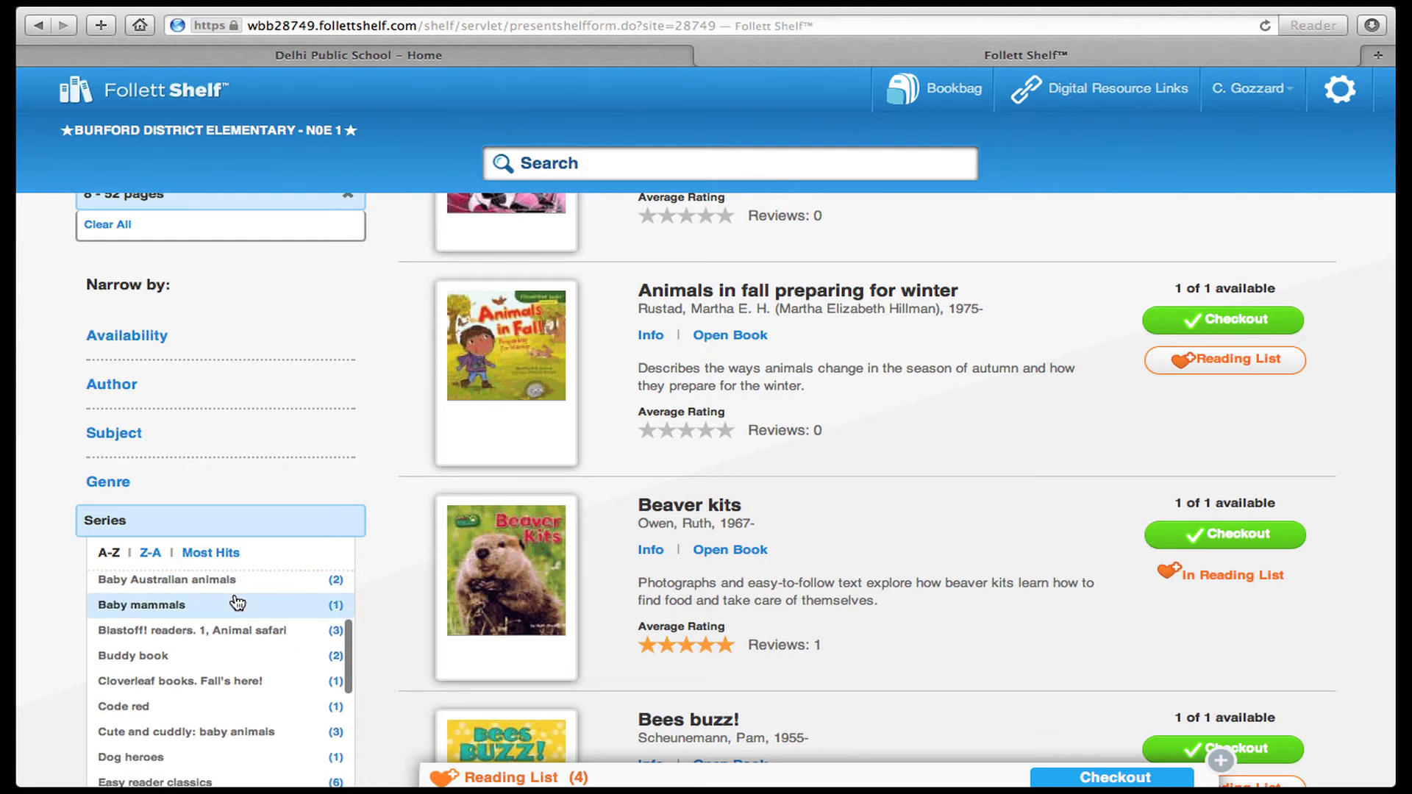
{"action": "scroll", "coordinate": [237, 603], "scroll_direction": "down", "scroll_amount": 1}
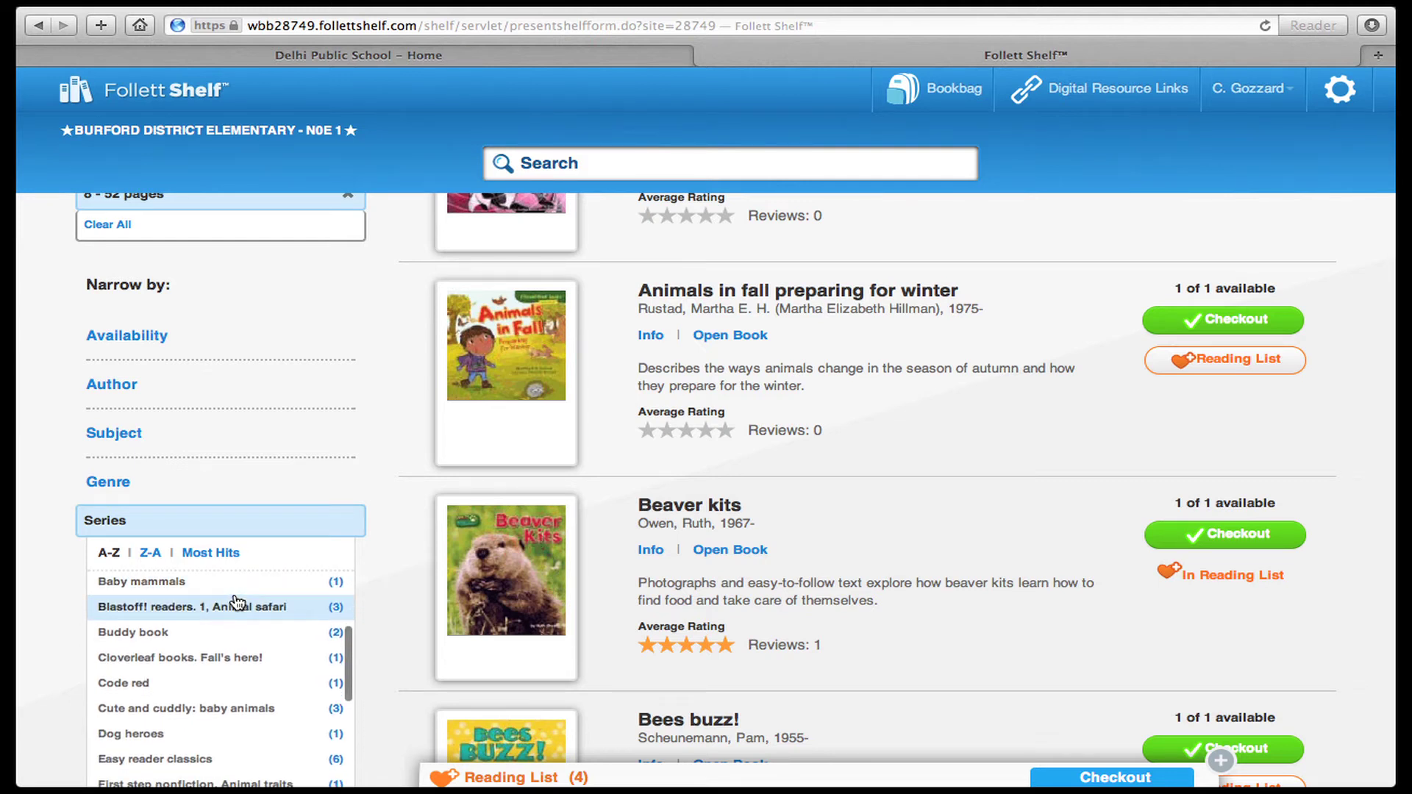
{"action": "scroll", "coordinate": [237, 603], "scroll_direction": "down", "scroll_amount": 3}
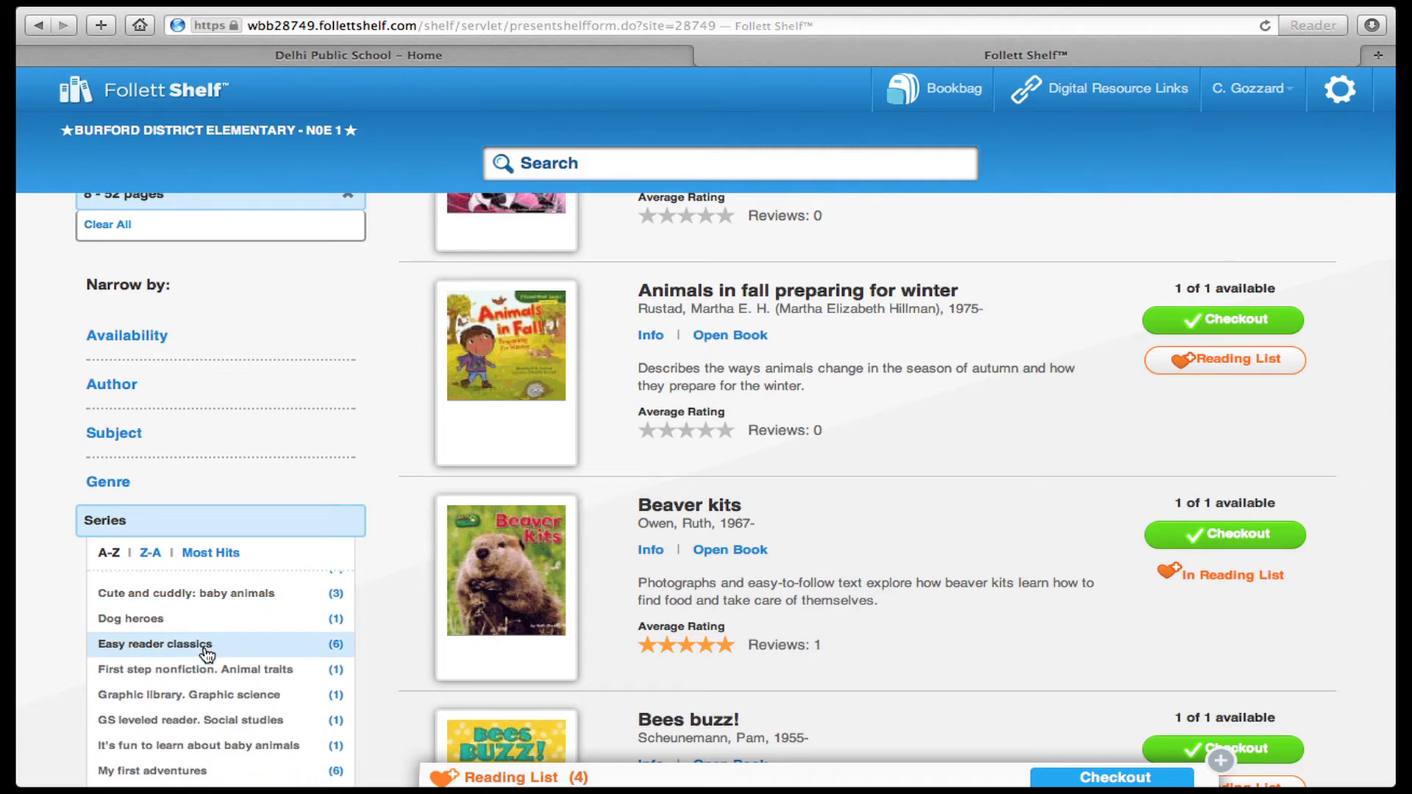
{"action": "left_click", "coordinate": [161, 773]}
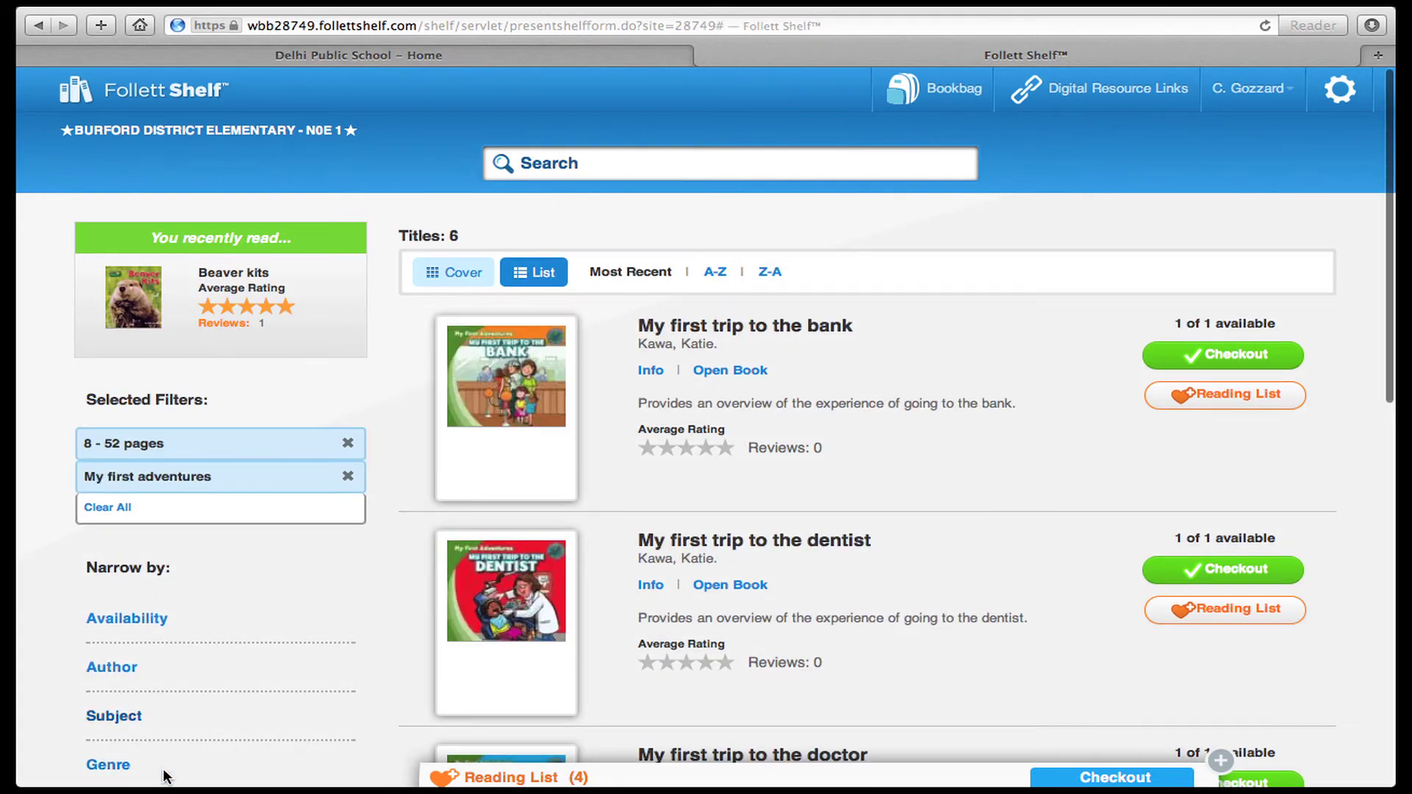
Look through the filtered titles and clear all selected filters.
{"action": "scroll", "coordinate": [818, 488], "scroll_direction": "down", "scroll_amount": 5}
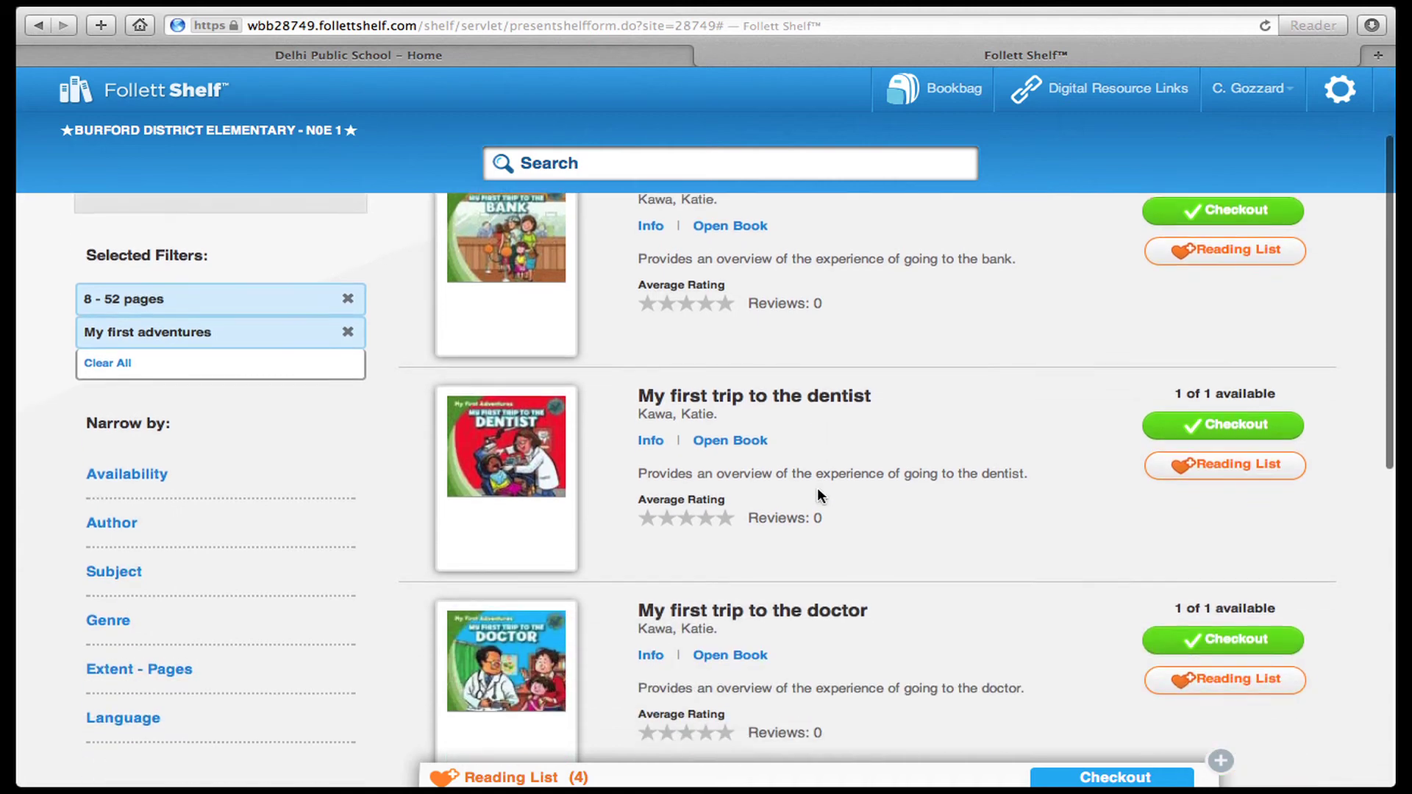
{"action": "scroll", "coordinate": [818, 488], "scroll_direction": "down", "scroll_amount": 3}
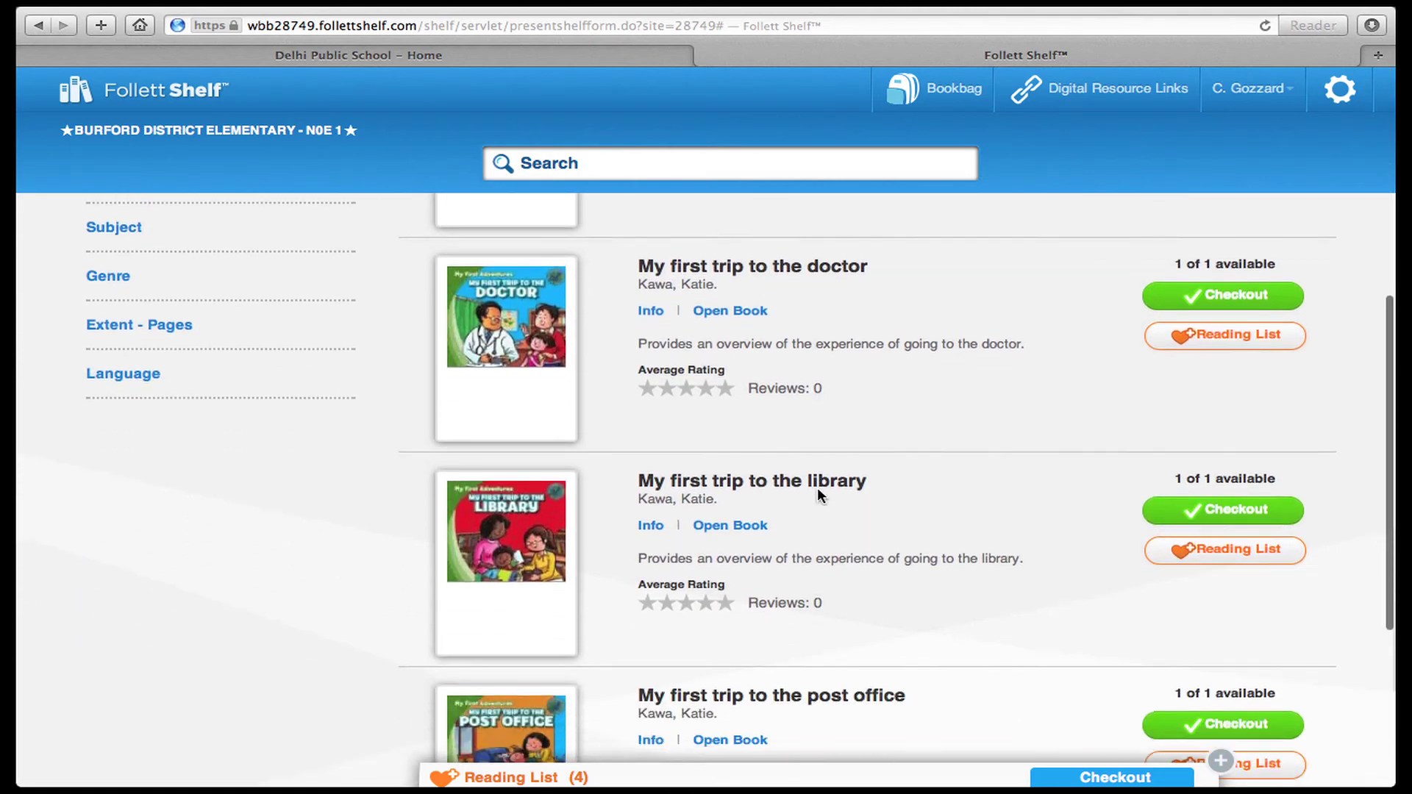
{"action": "scroll", "coordinate": [818, 488], "scroll_direction": "up", "scroll_amount": 5}
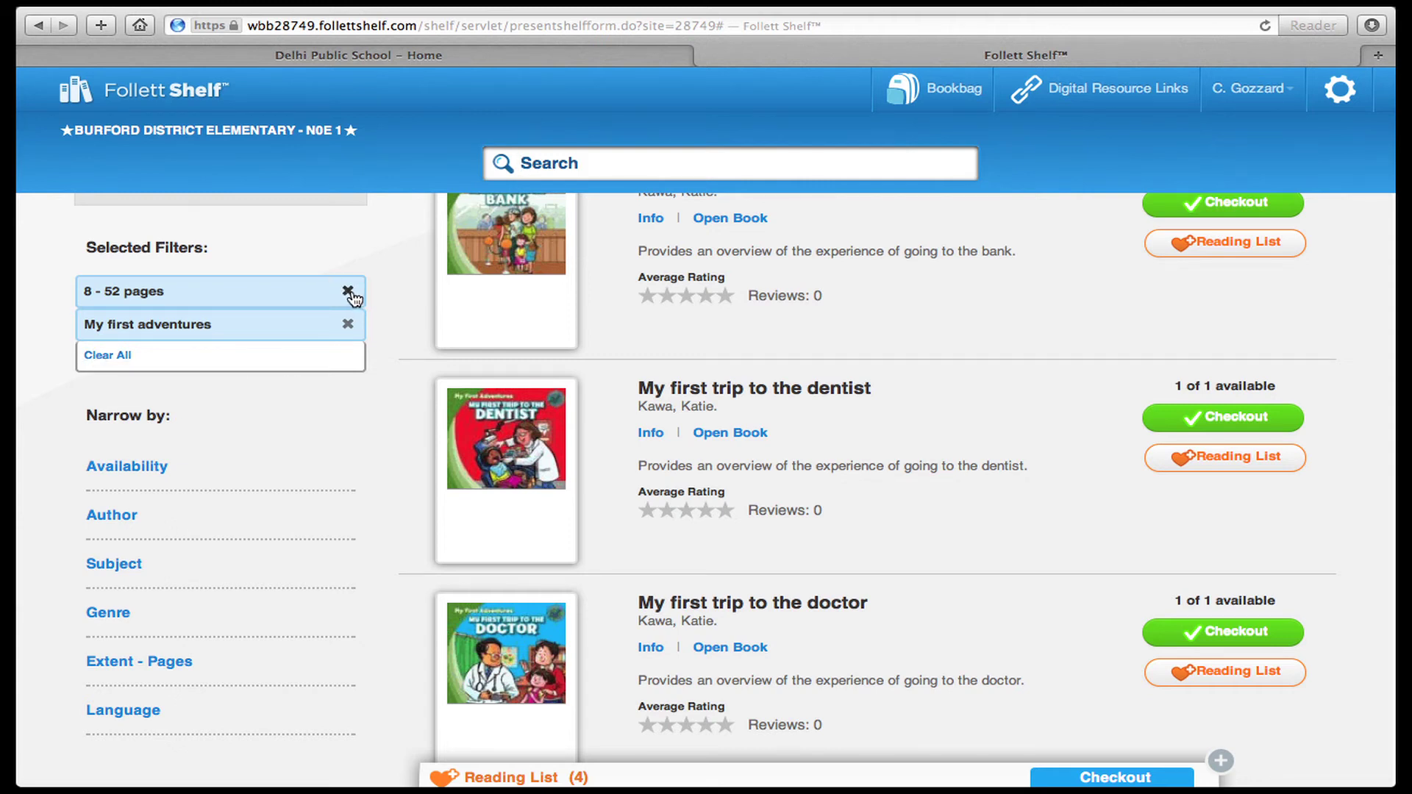
{"action": "left_click", "coordinate": [111, 356]}
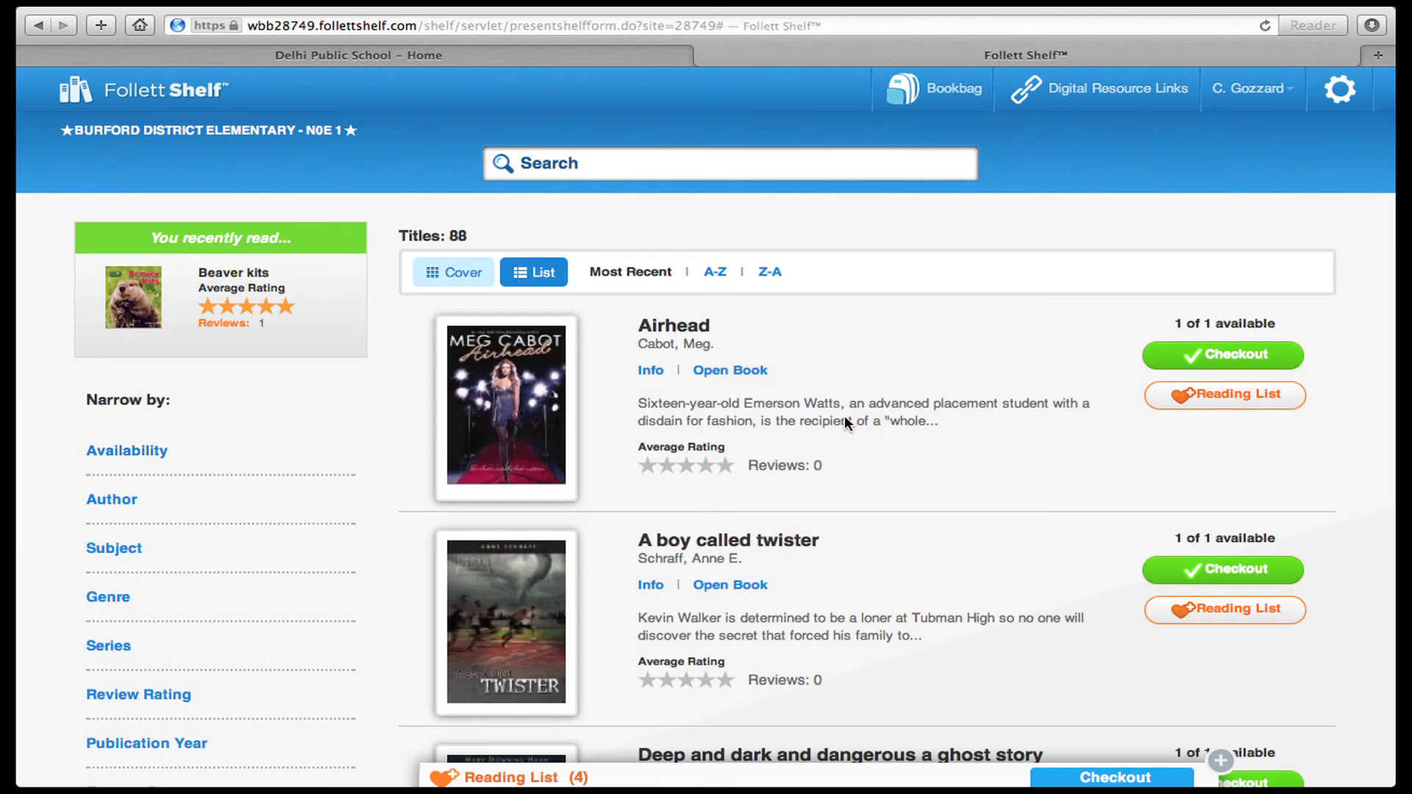
Find the book Linger in the full title list and check it out.
{"action": "scroll", "coordinate": [844, 415], "scroll_direction": "down", "scroll_amount": 3}
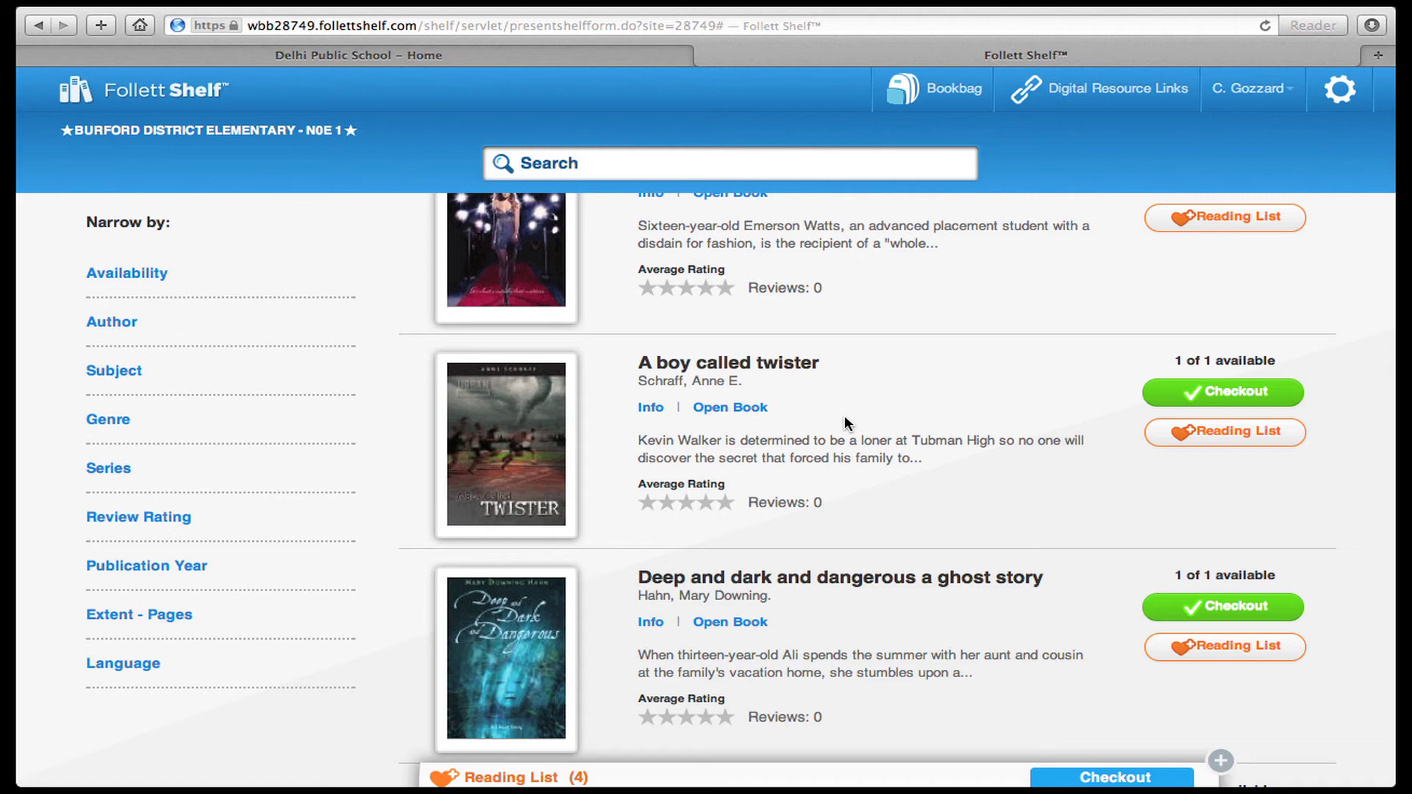
{"action": "scroll", "coordinate": [844, 416], "scroll_direction": "down", "scroll_amount": 3}
{"action": "scroll", "coordinate": [844, 417], "scroll_direction": "down", "scroll_amount": 4}
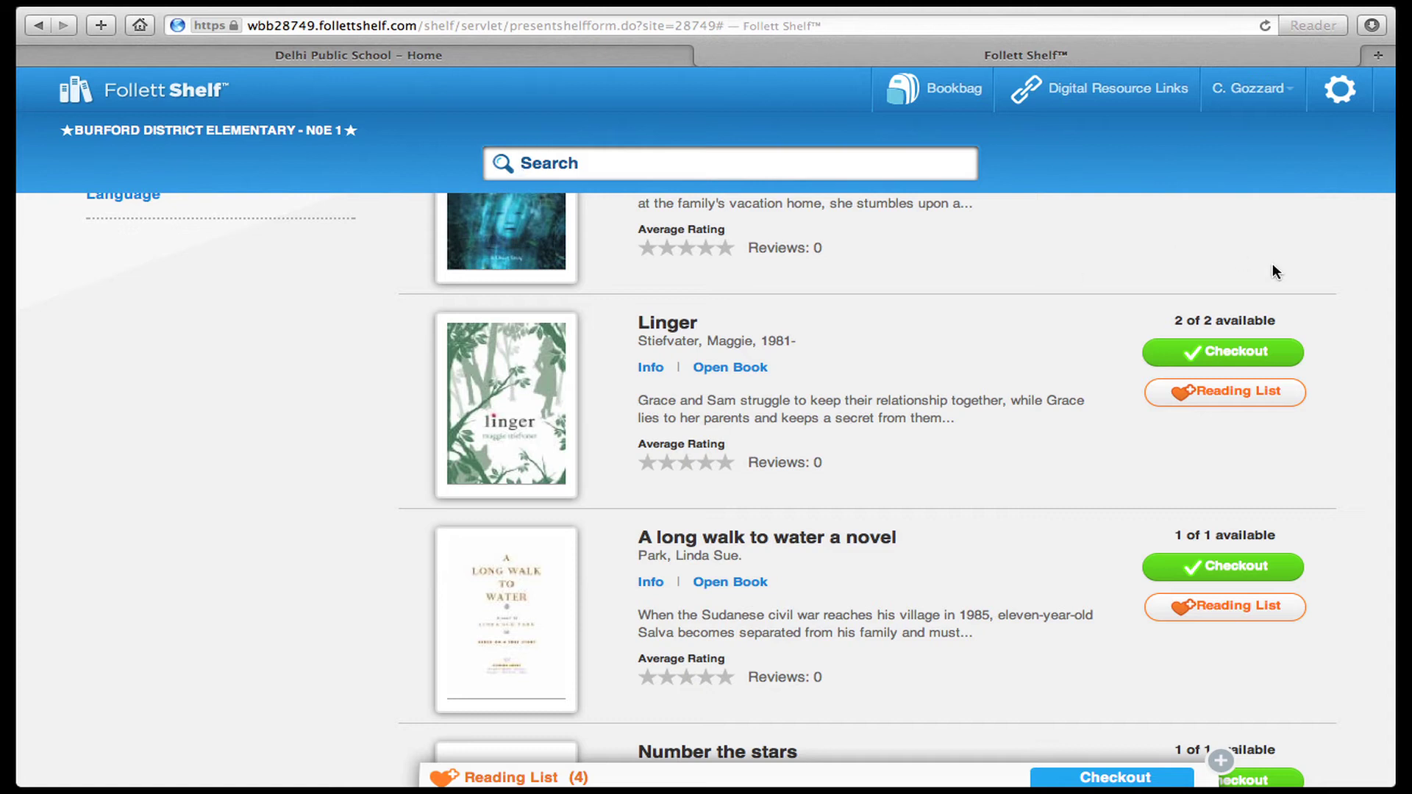
{"action": "left_click", "coordinate": [1212, 350]}
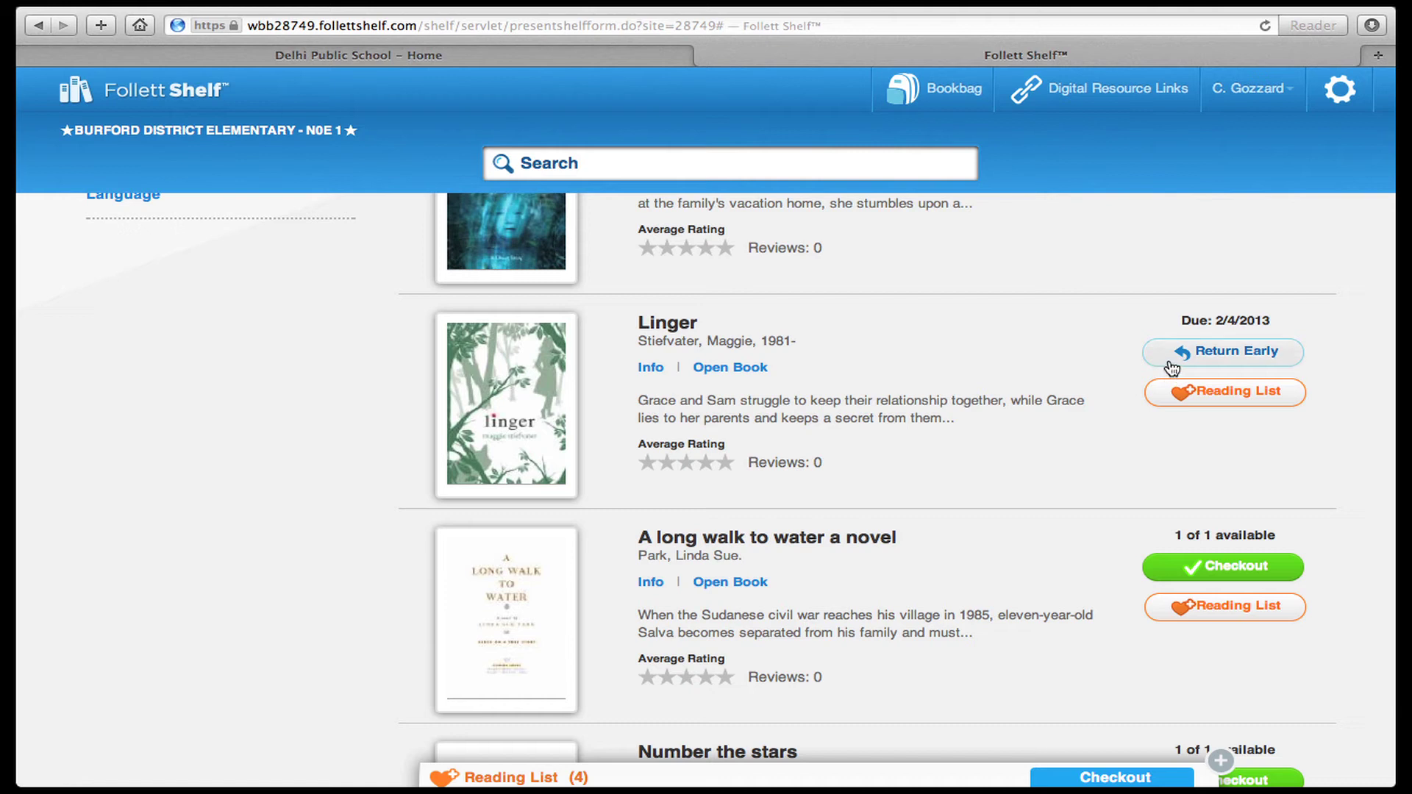
Open Linger for reading from the checked-out books in the bookbag.
{"action": "left_click", "coordinate": [928, 90]}
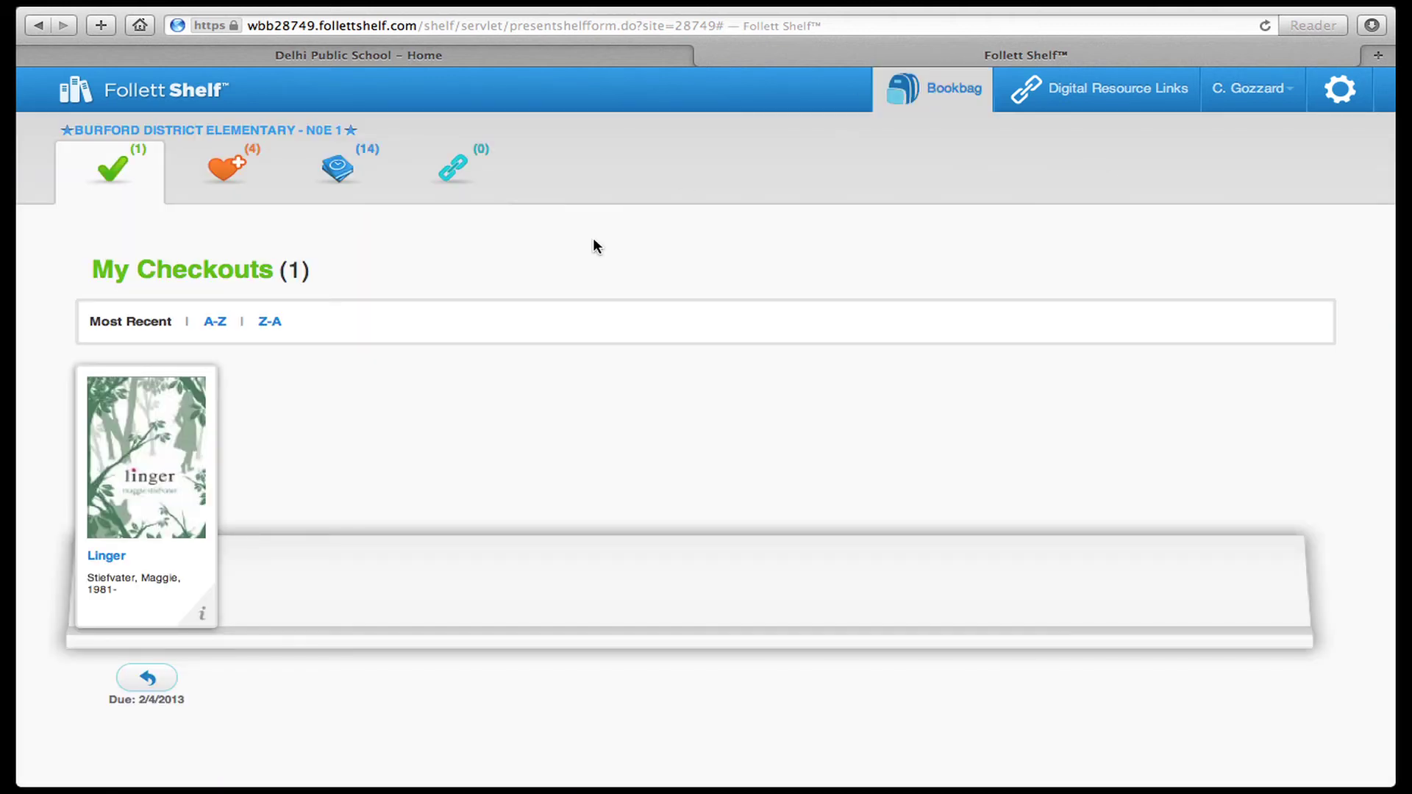
{"action": "mouse_move", "coordinate": [173, 469]}
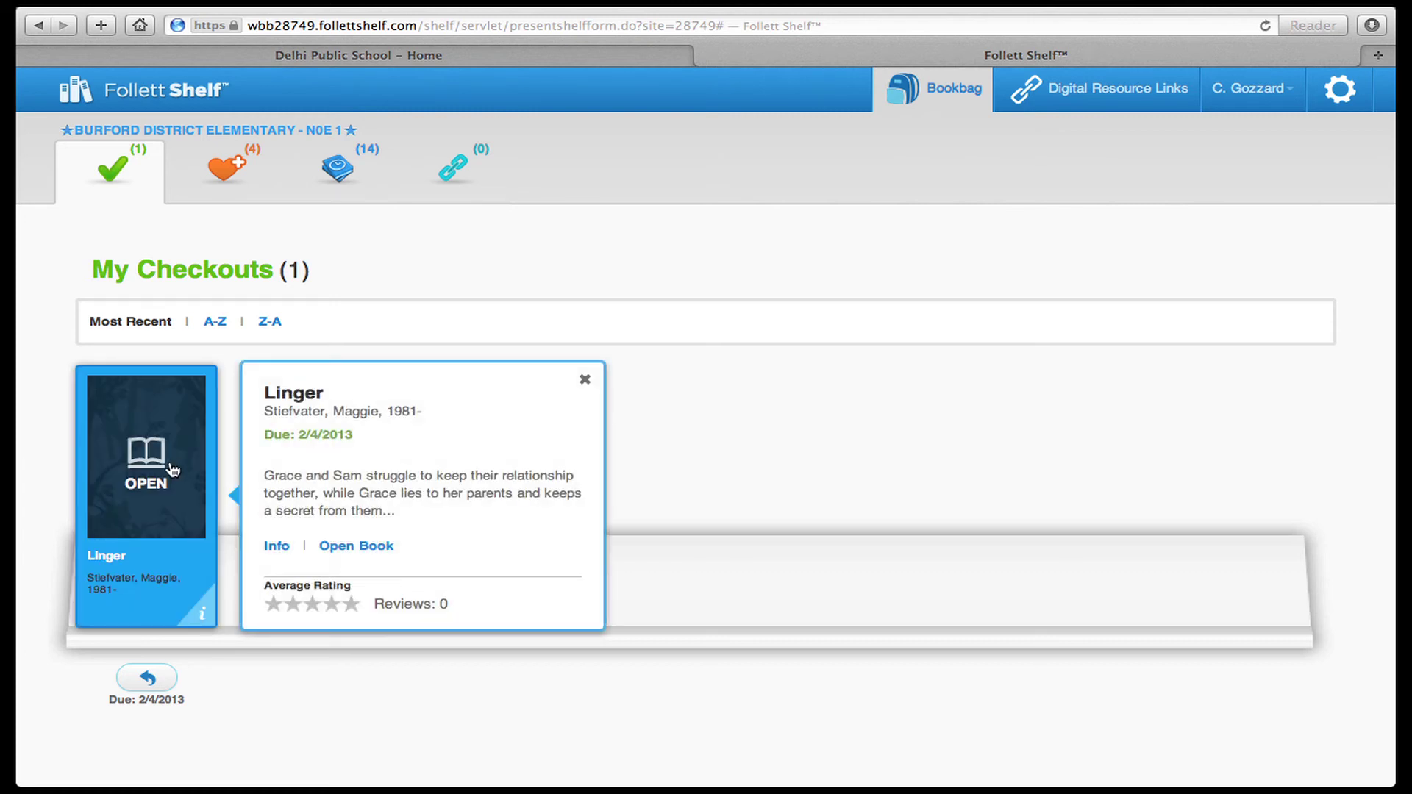
{"action": "left_click", "coordinate": [173, 469]}
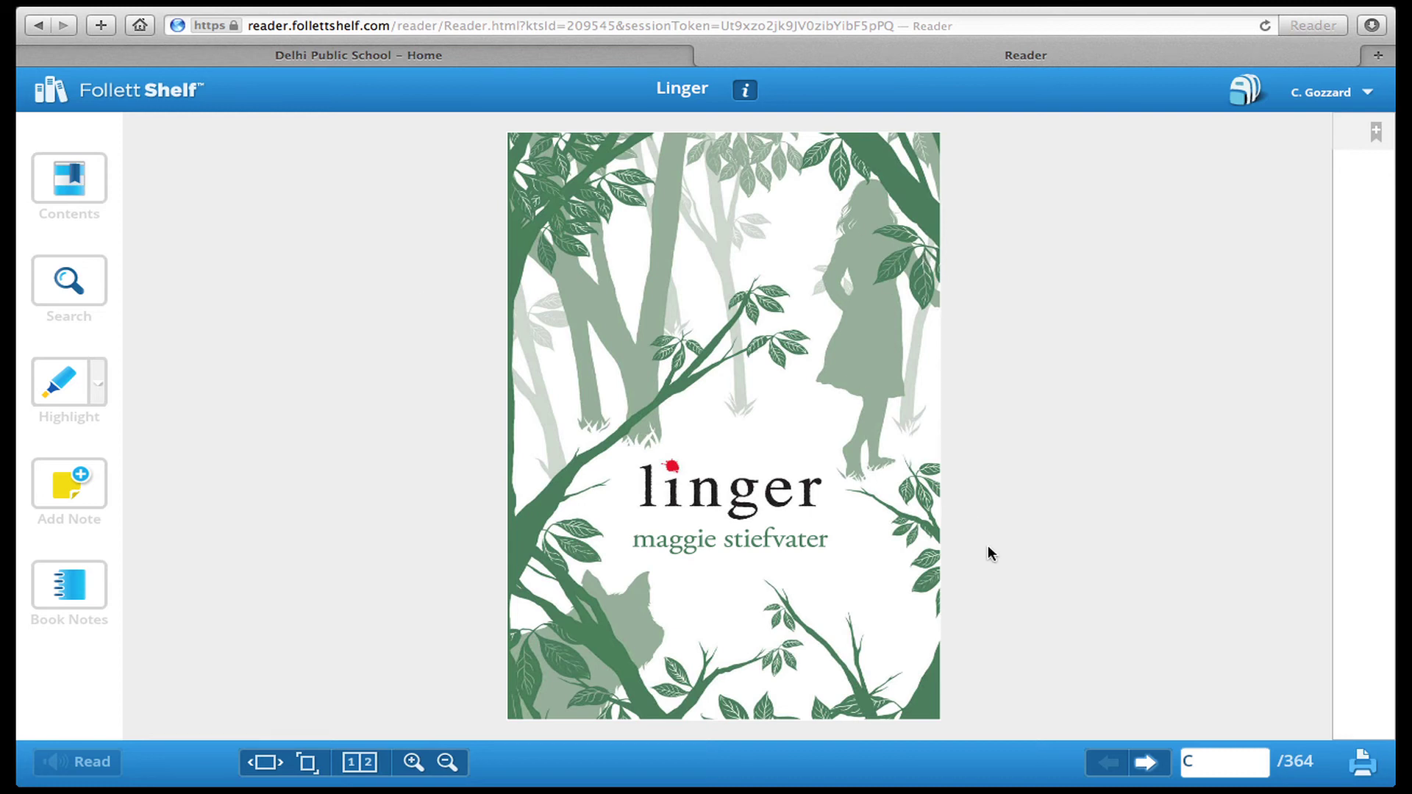
Page forward from the cover of Linger to the dedication on page vi.
{"action": "left_click", "coordinate": [1152, 766]}
{"action": "left_click", "coordinate": [1147, 765]}
{"action": "left_click", "coordinate": [1155, 769]}
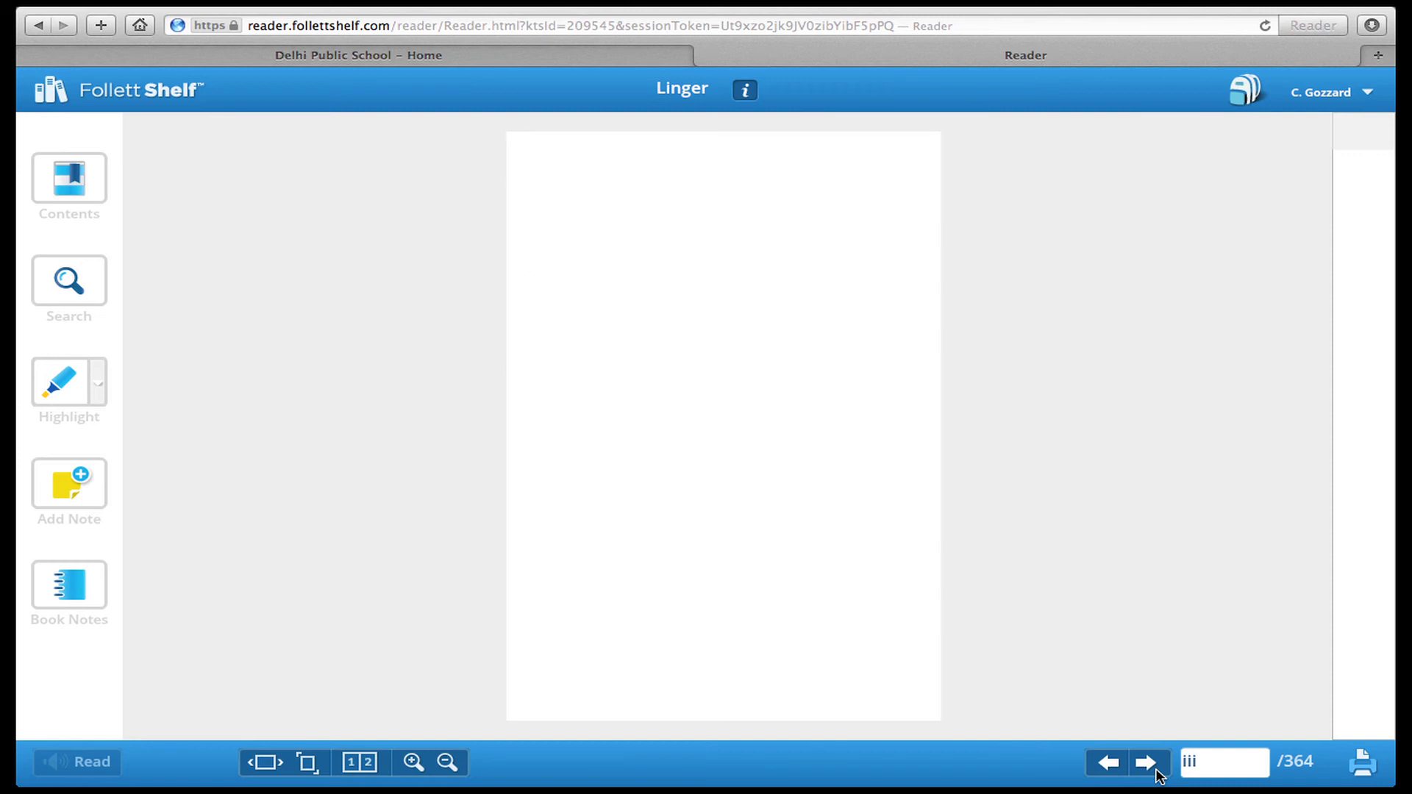
{"action": "left_click", "coordinate": [1155, 769]}
{"action": "left_click", "coordinate": [1157, 769]}
{"action": "left_click", "coordinate": [1156, 770]}
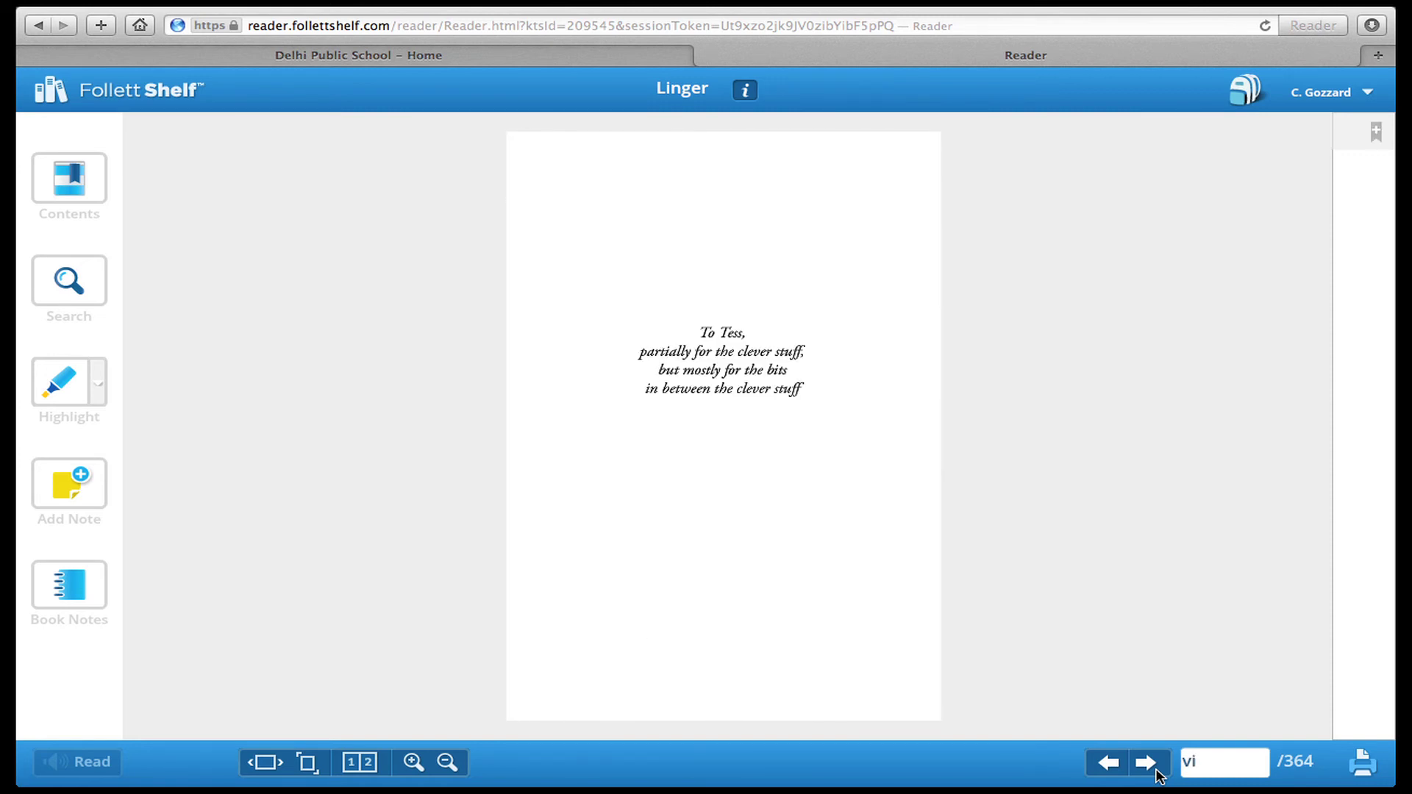
Jump directly to page 3 of the book, where Chapter One starts.
{"action": "left_click", "coordinate": [1219, 762]}
{"action": "type", "text": "3"}
{"action": "key", "text": "Return"}
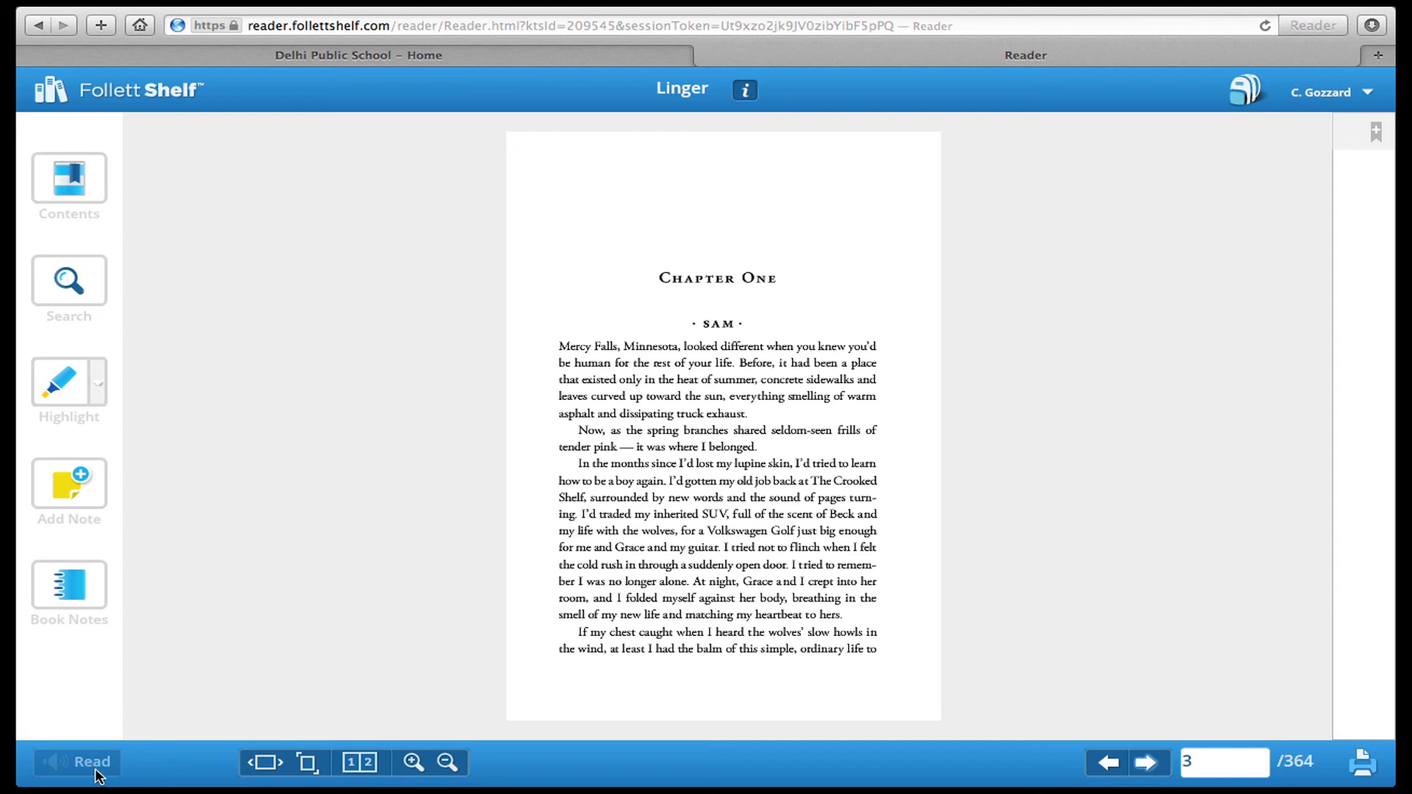
Show the book as two facing pages and enlarge the text by two zoom levels to read page 3.
{"action": "left_click", "coordinate": [369, 766]}
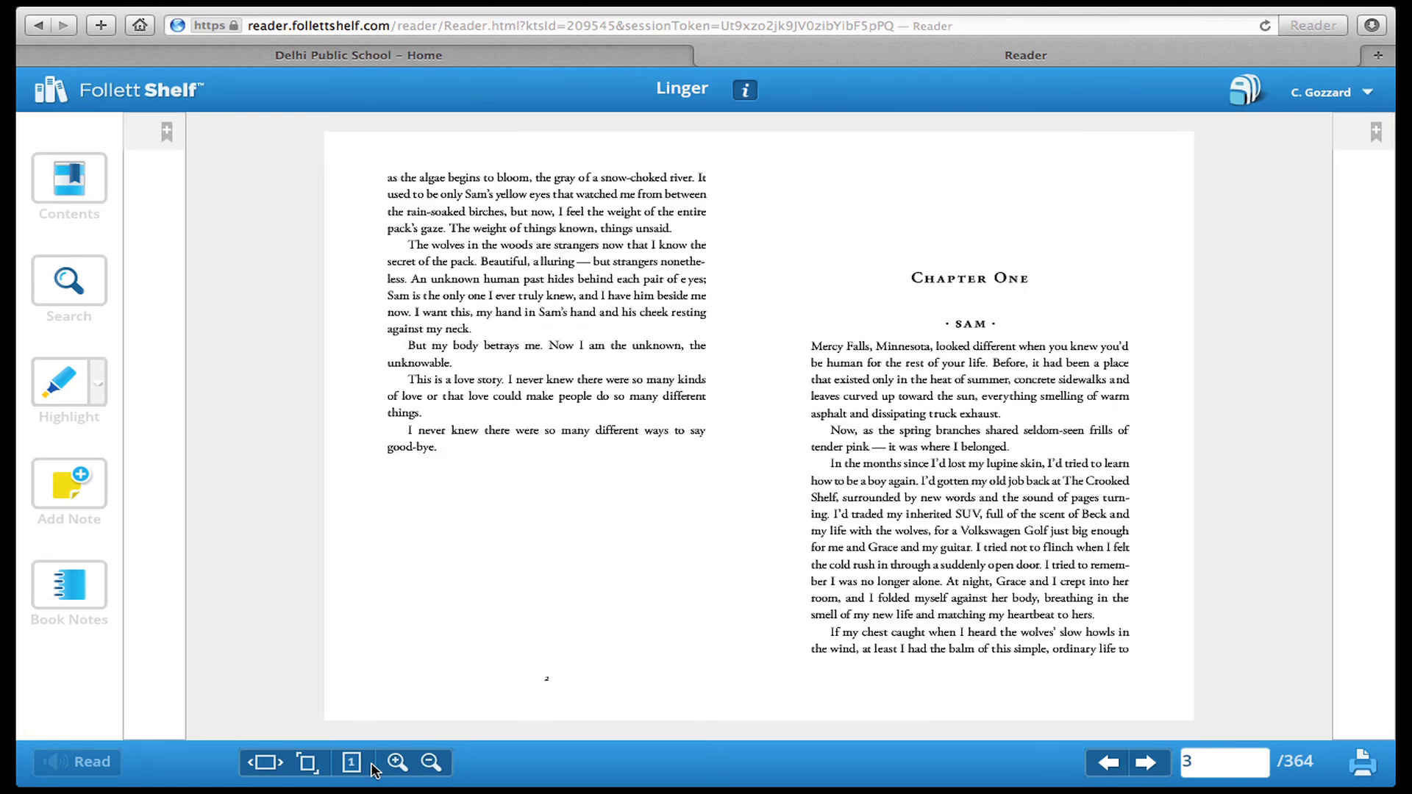
{"action": "left_click", "coordinate": [397, 763]}
{"action": "left_click", "coordinate": [397, 764]}
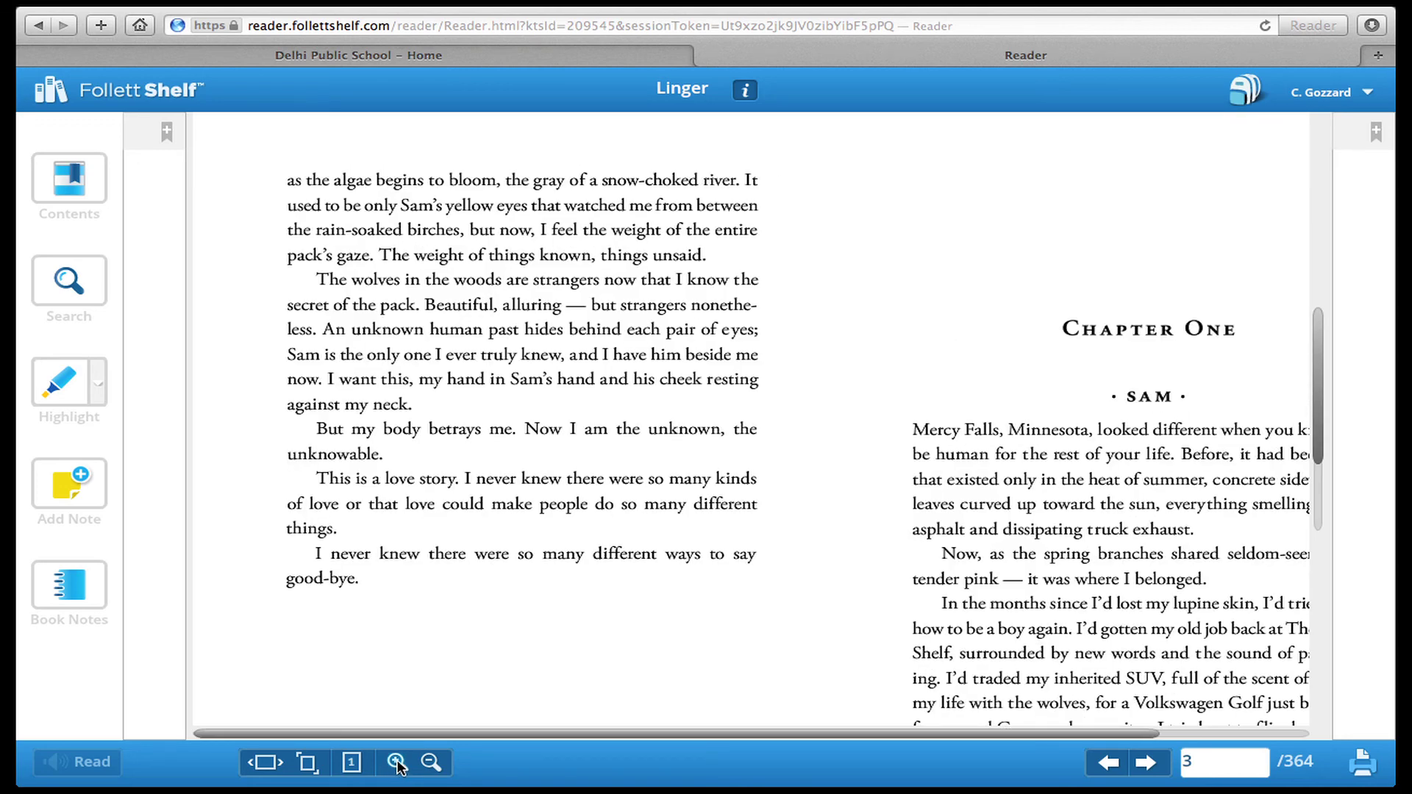
{"action": "scroll", "coordinate": [810, 659], "scroll_direction": "right", "scroll_amount": 2}
{"action": "left_click_drag", "start_coordinate": [1319, 373], "coordinate": [1334, 487]}
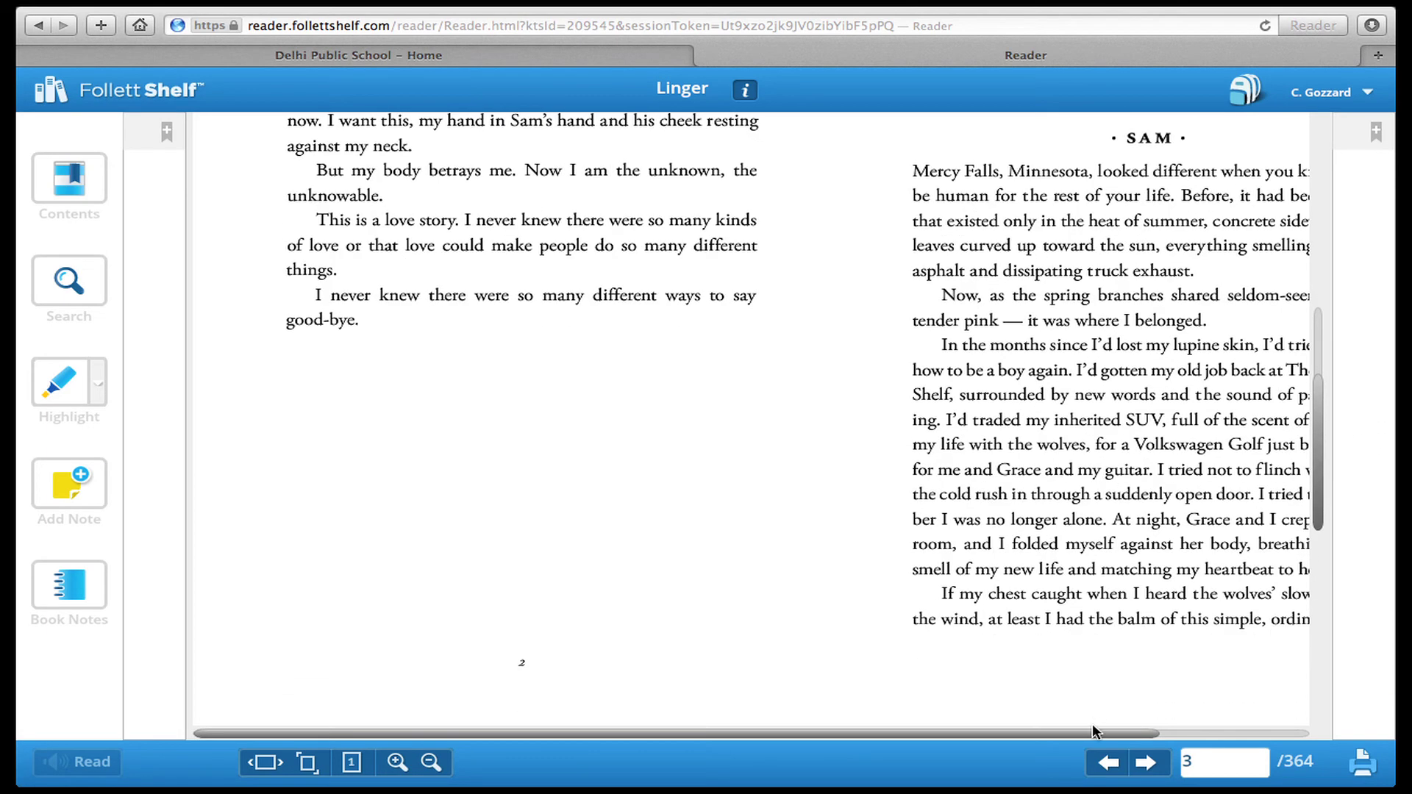
{"action": "left_click_drag", "start_coordinate": [1089, 727], "coordinate": [1229, 707]}
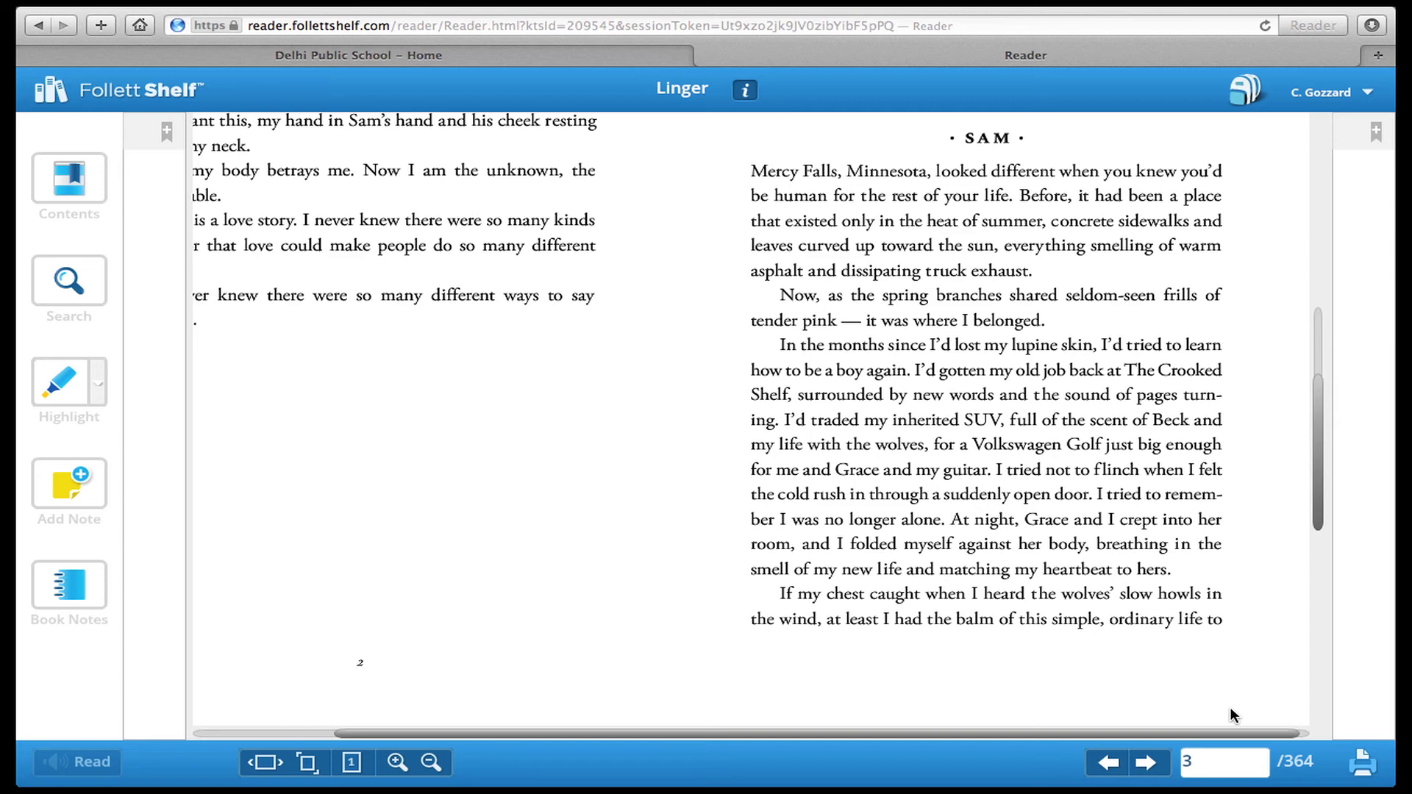
Turn to the spread of pages 4 and 5 and save a bookmark named "first reading" on page 4.
{"action": "left_click", "coordinate": [1147, 763]}
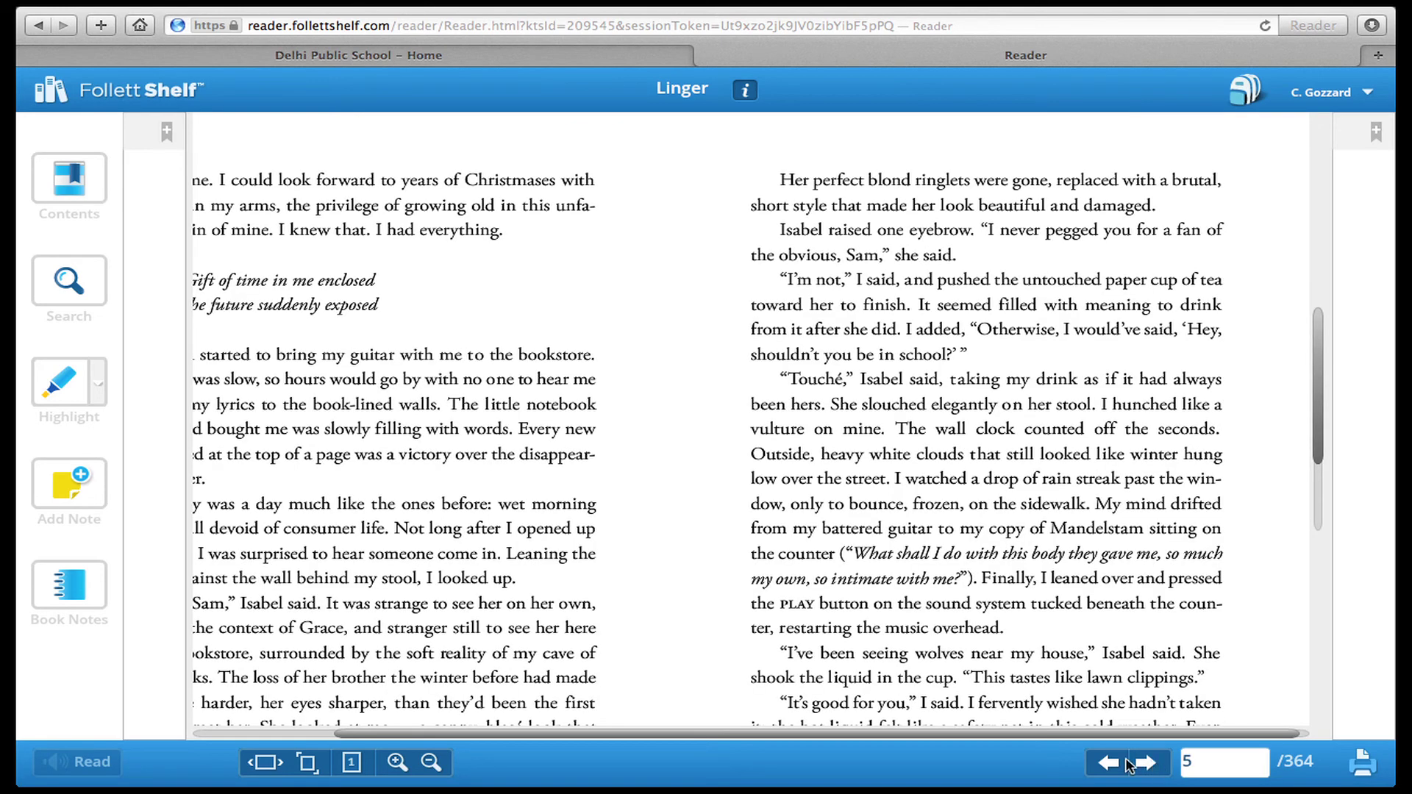
{"action": "left_click_drag", "start_coordinate": [576, 735], "coordinate": [340, 728]}
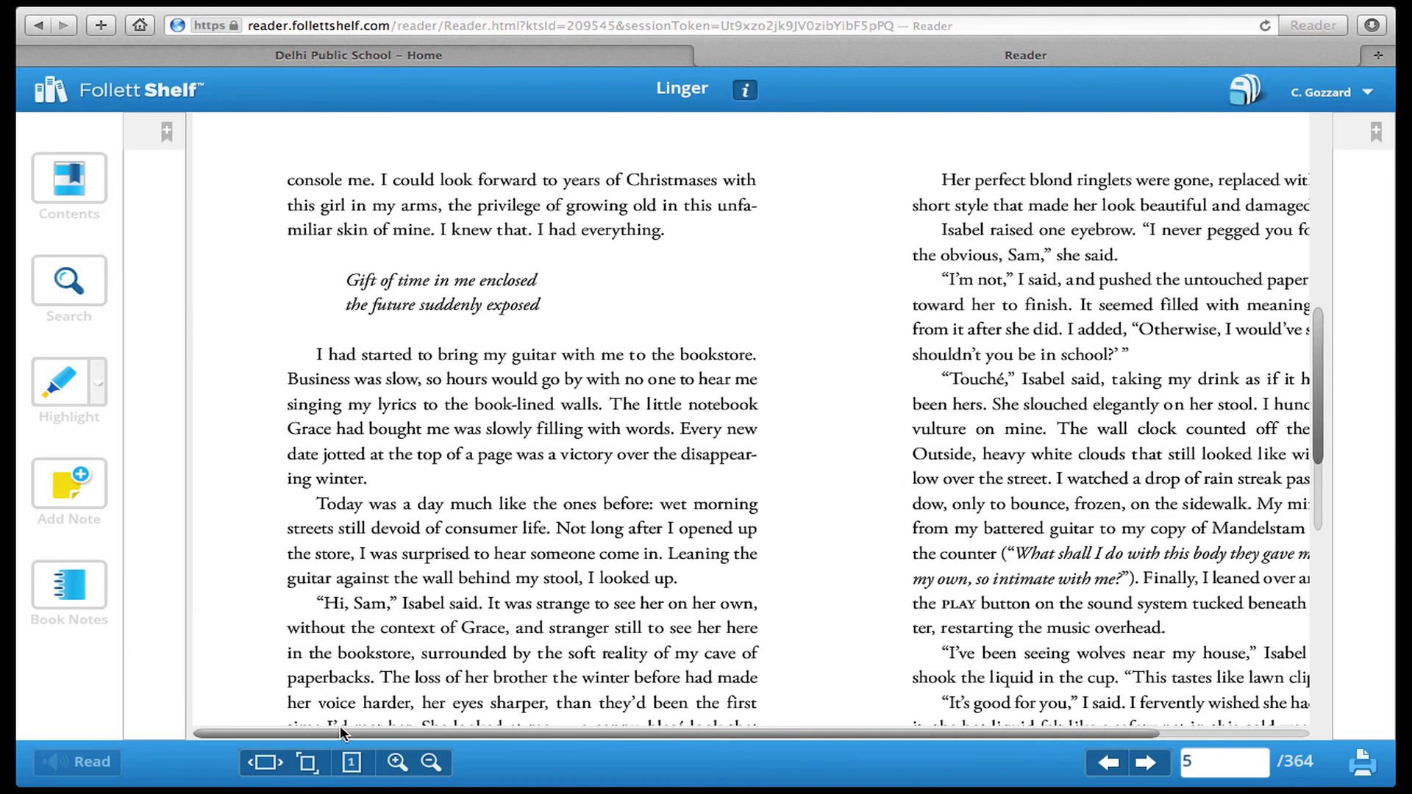
{"action": "left_click", "coordinate": [167, 133]}
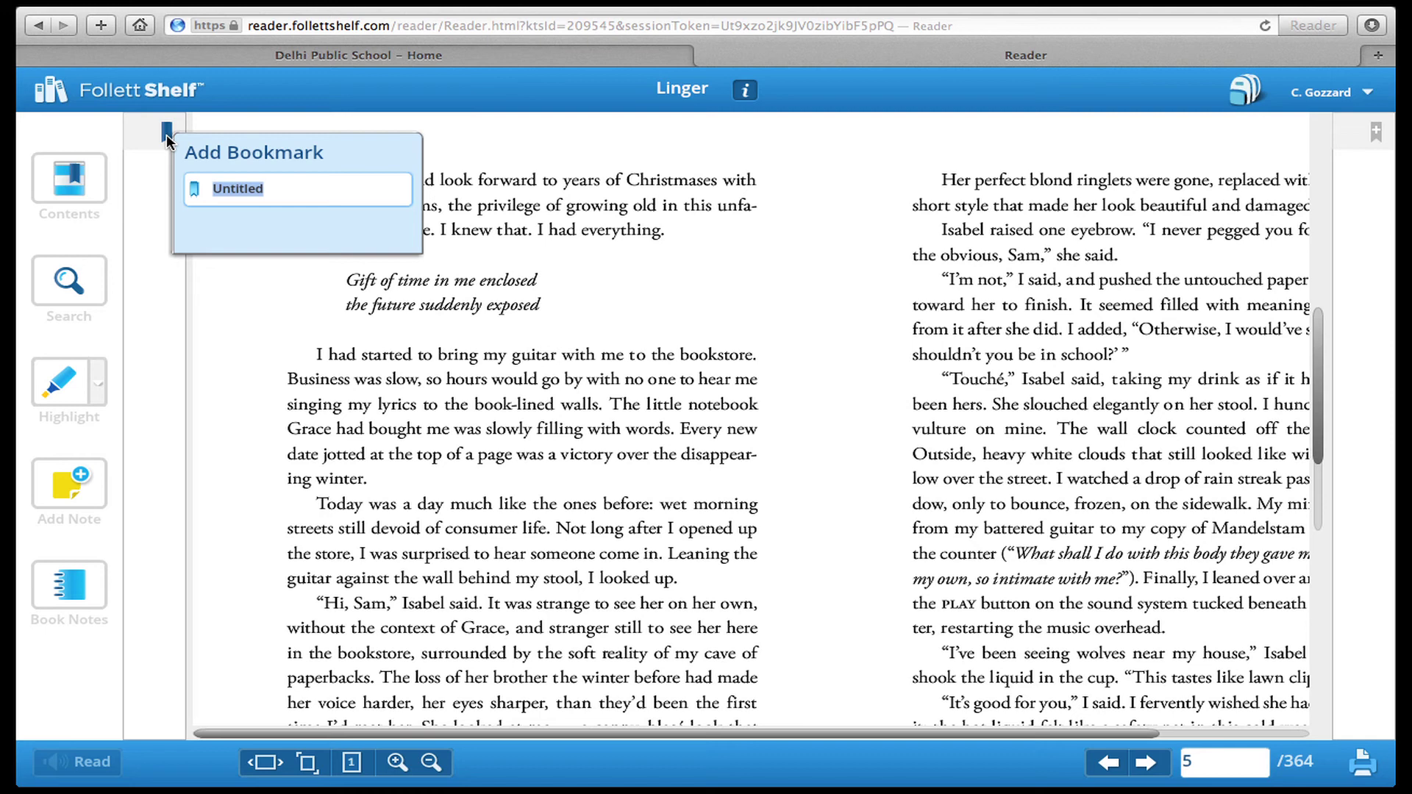
{"action": "type", "text": "first"}
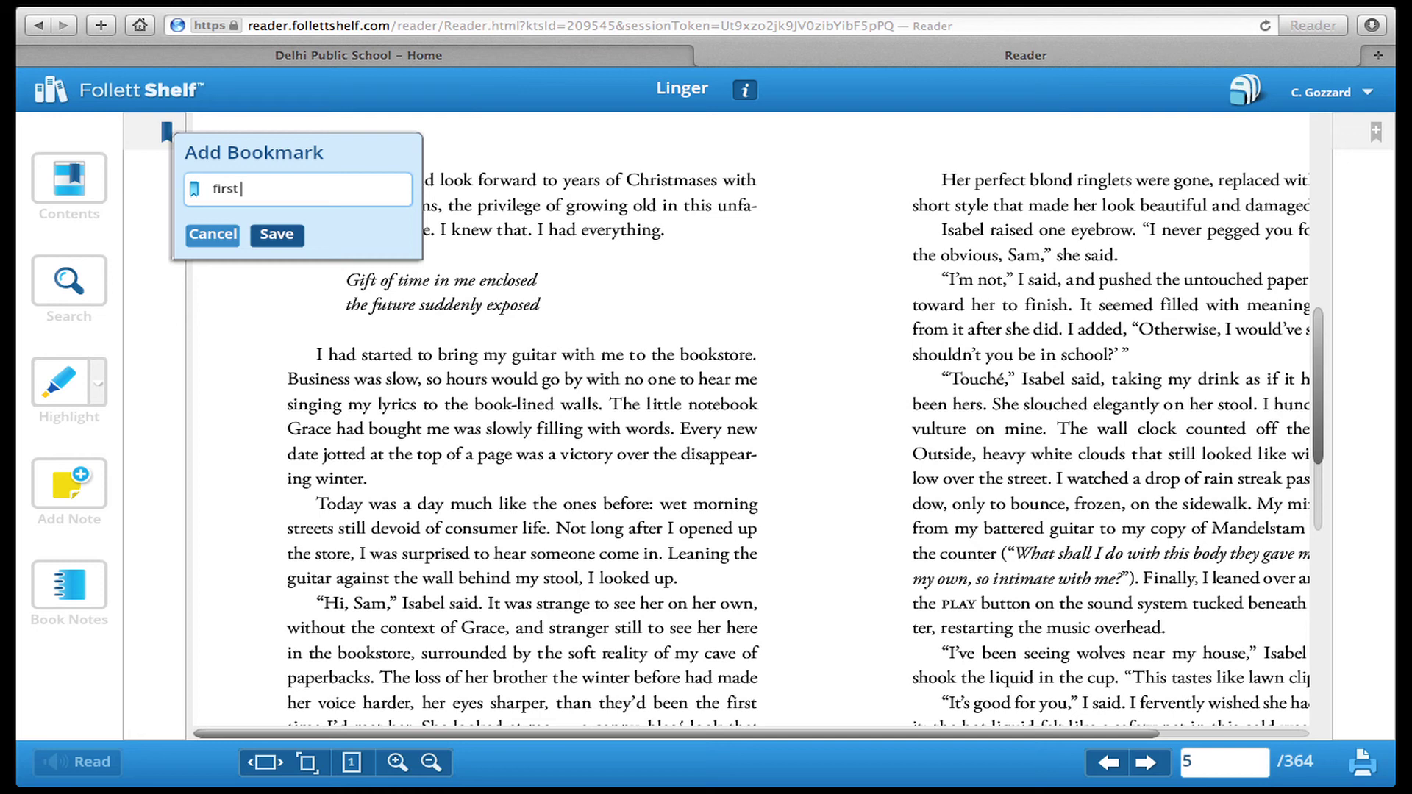
{"action": "type", "text": " reading"}
{"action": "left_click", "coordinate": [278, 235]}
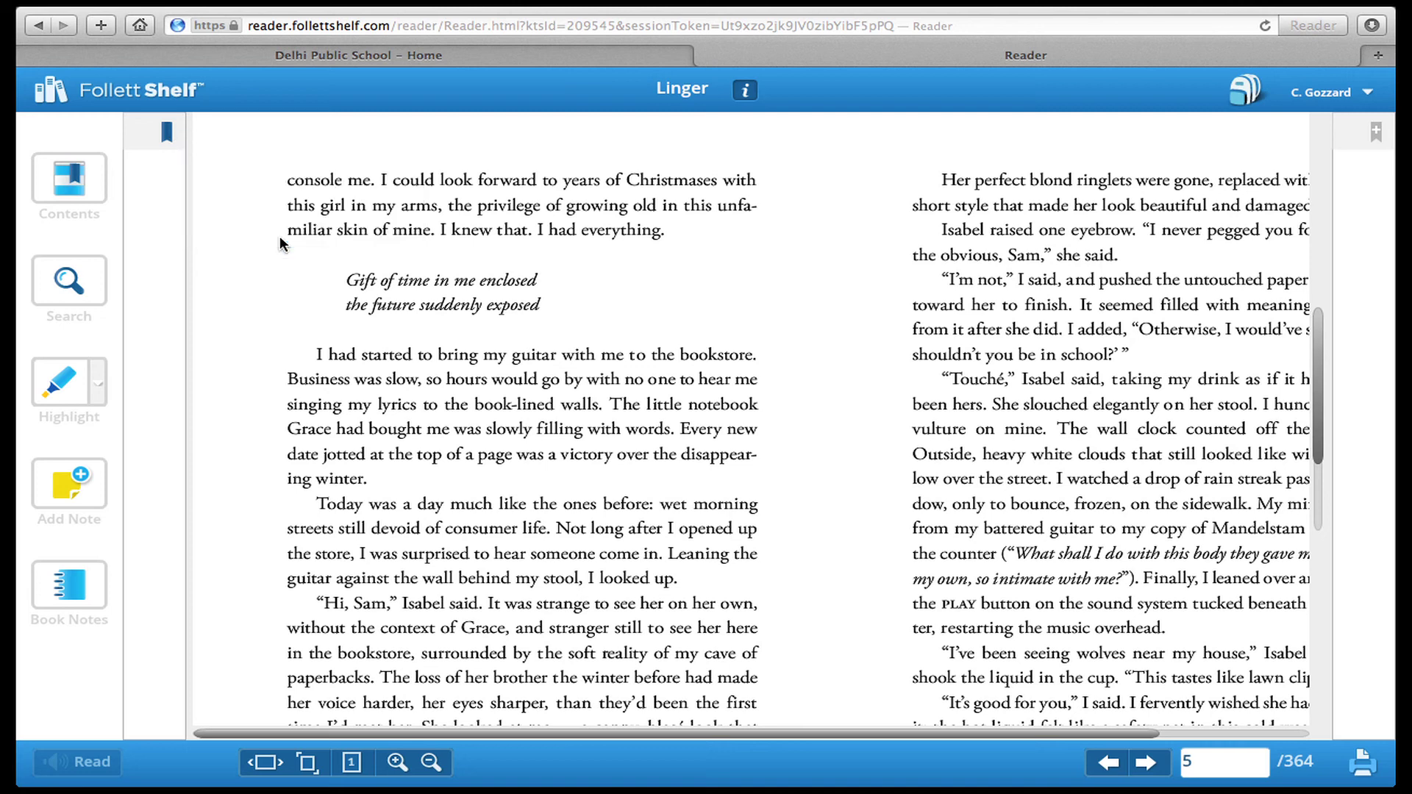
Leave Linger after paging ahead and show the checked-out books in the bookbag.
{"action": "left_click", "coordinate": [1147, 763]}
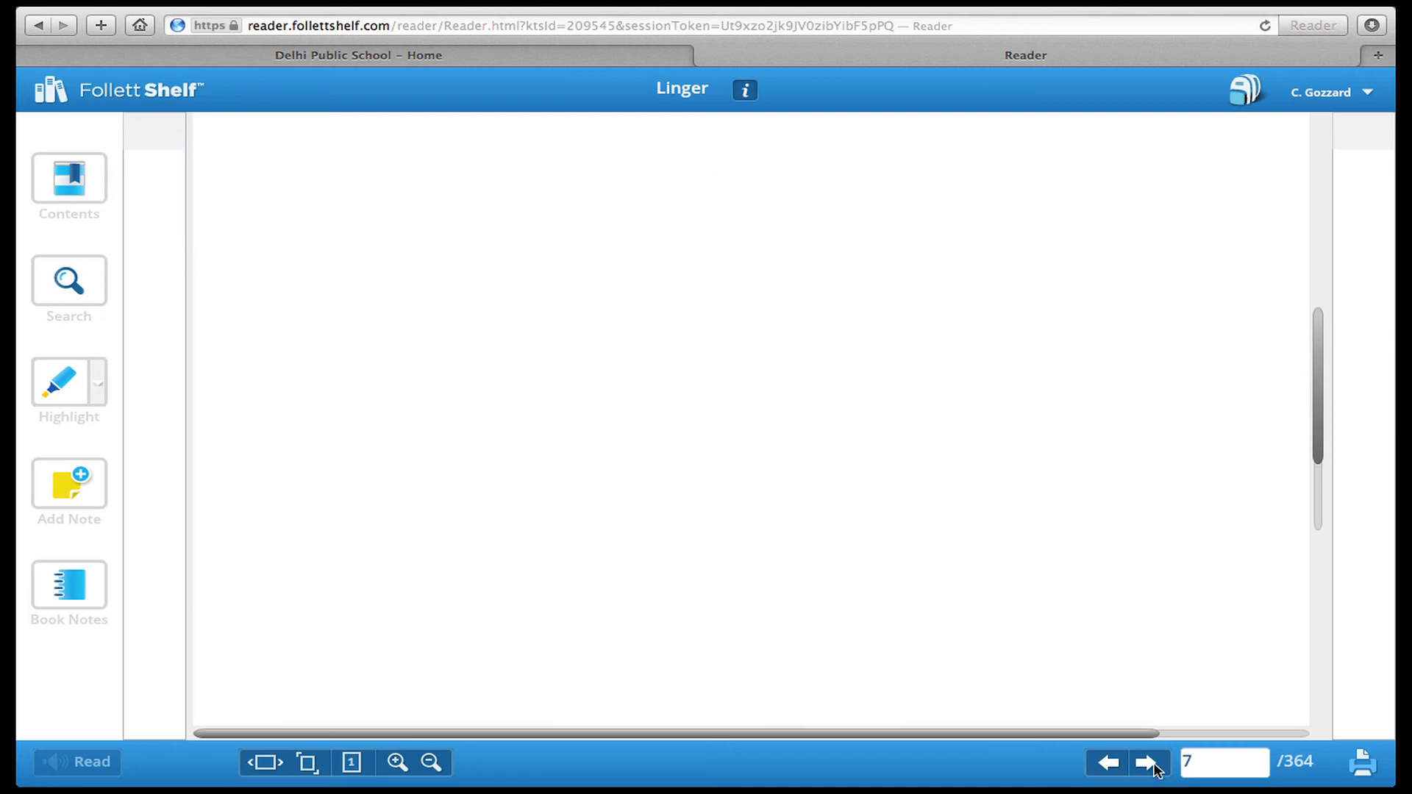
{"action": "left_click", "coordinate": [1147, 764]}
{"action": "left_click", "coordinate": [69, 82]}
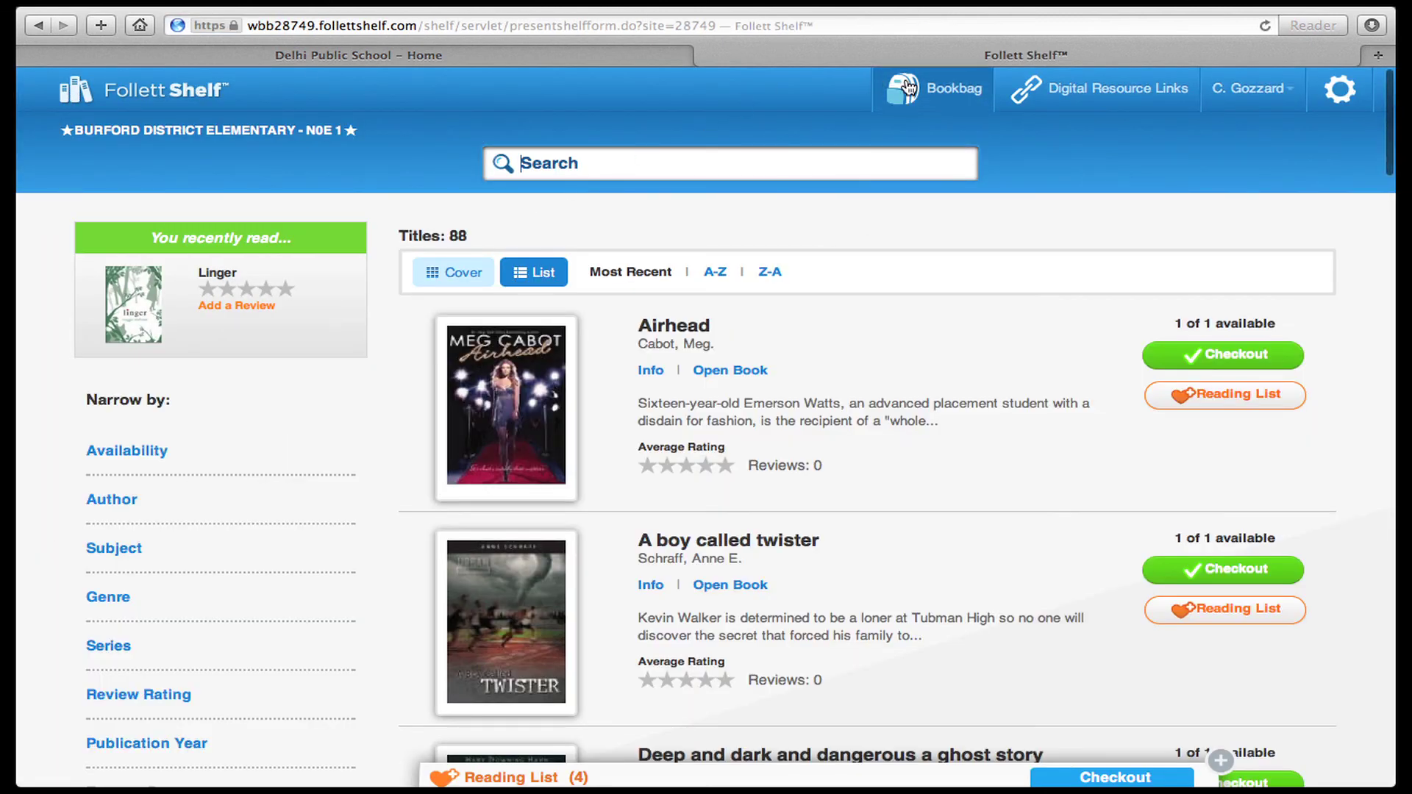
{"action": "left_click", "coordinate": [927, 91]}
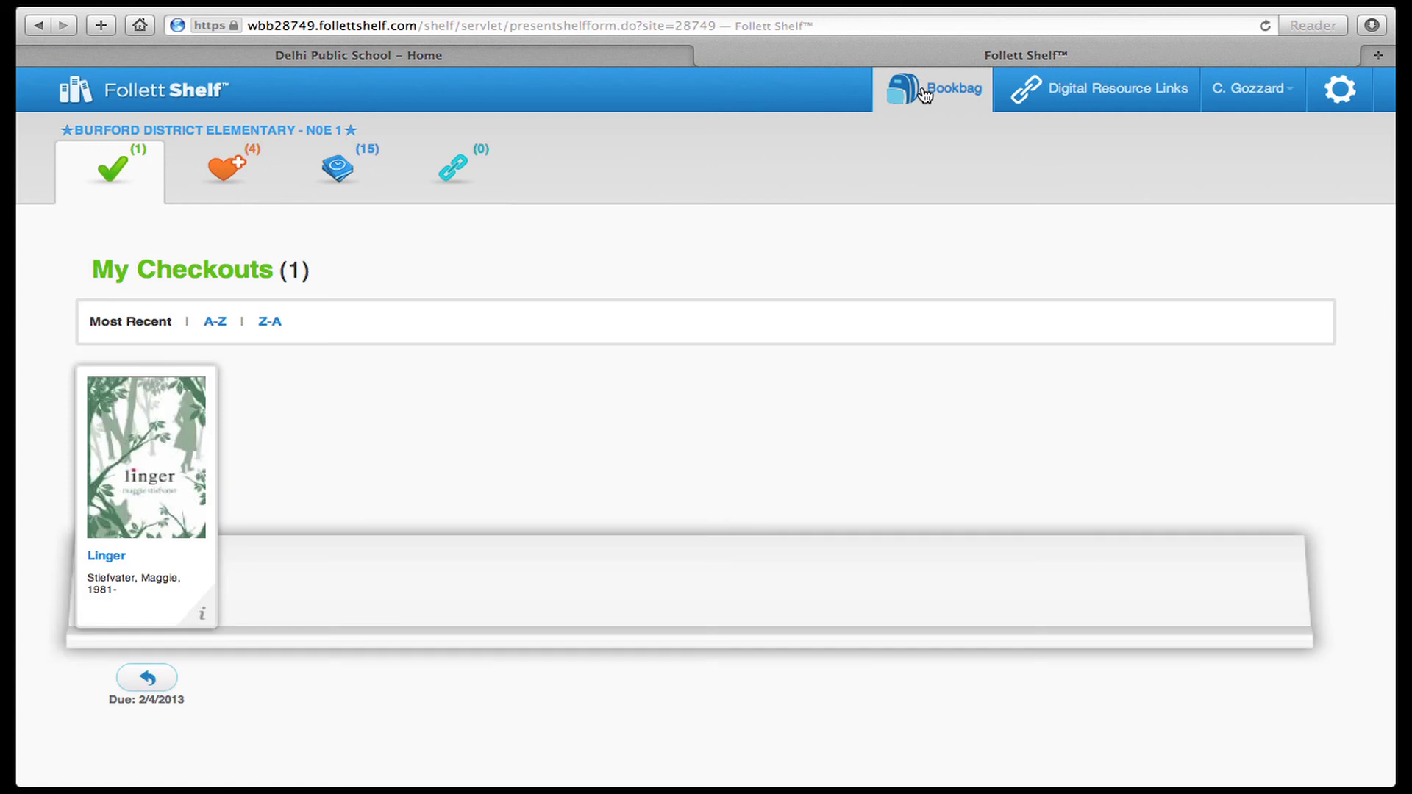
Reopen the checked-out book Linger for reading from its details in the bookbag.
{"action": "mouse_move", "coordinate": [183, 473]}
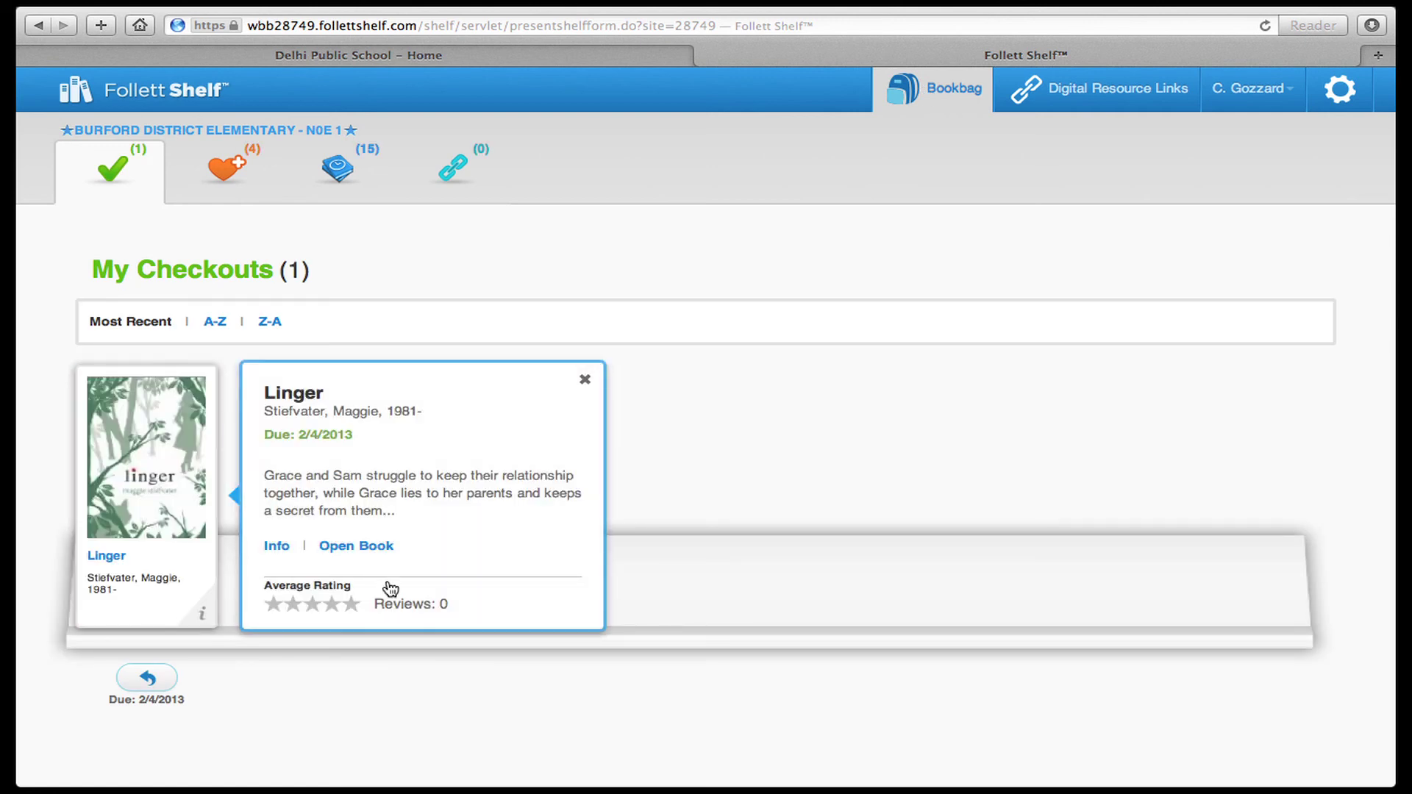
{"action": "left_click", "coordinate": [364, 545]}
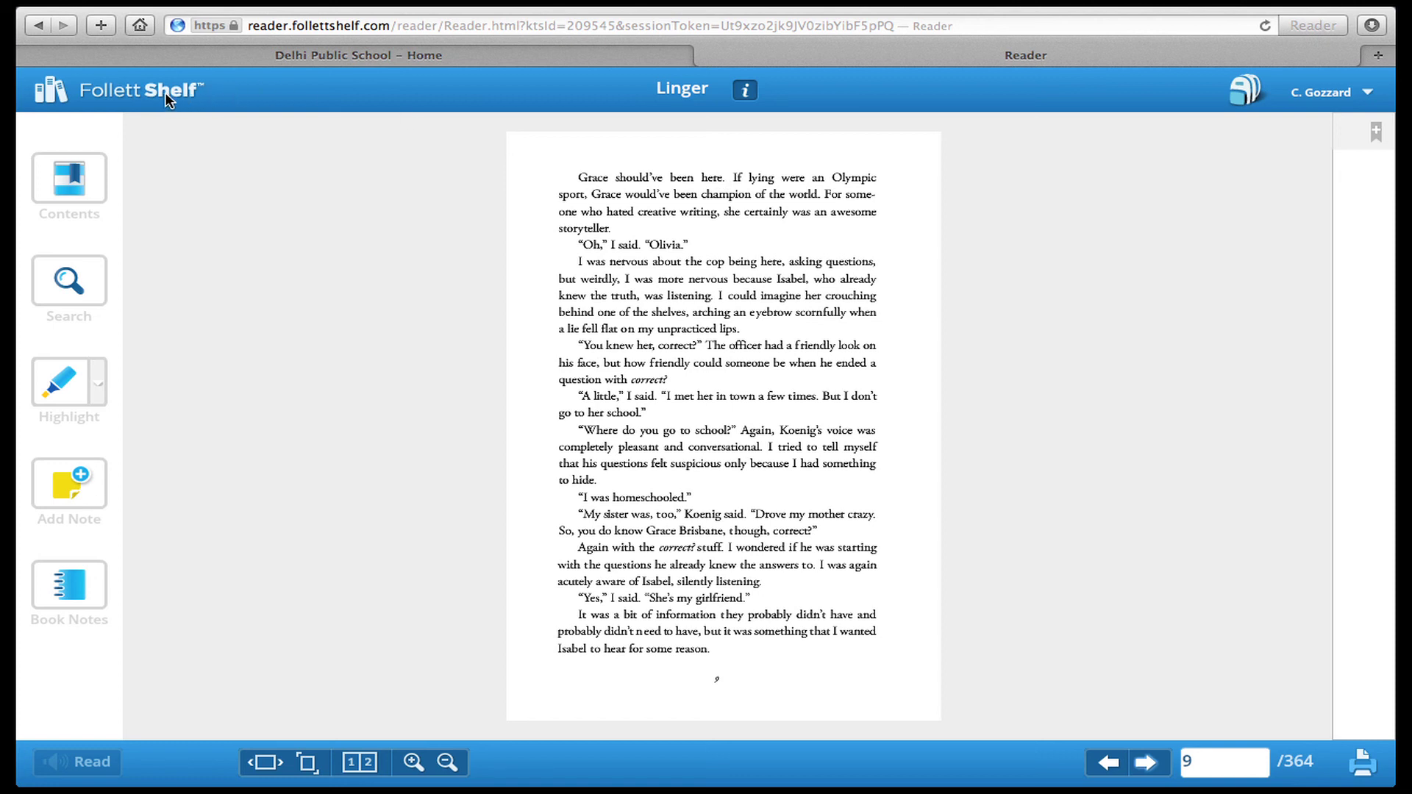
Log out of the Follett Shelf account from the open book and dismiss the login form.
{"action": "left_click", "coordinate": [1367, 95]}
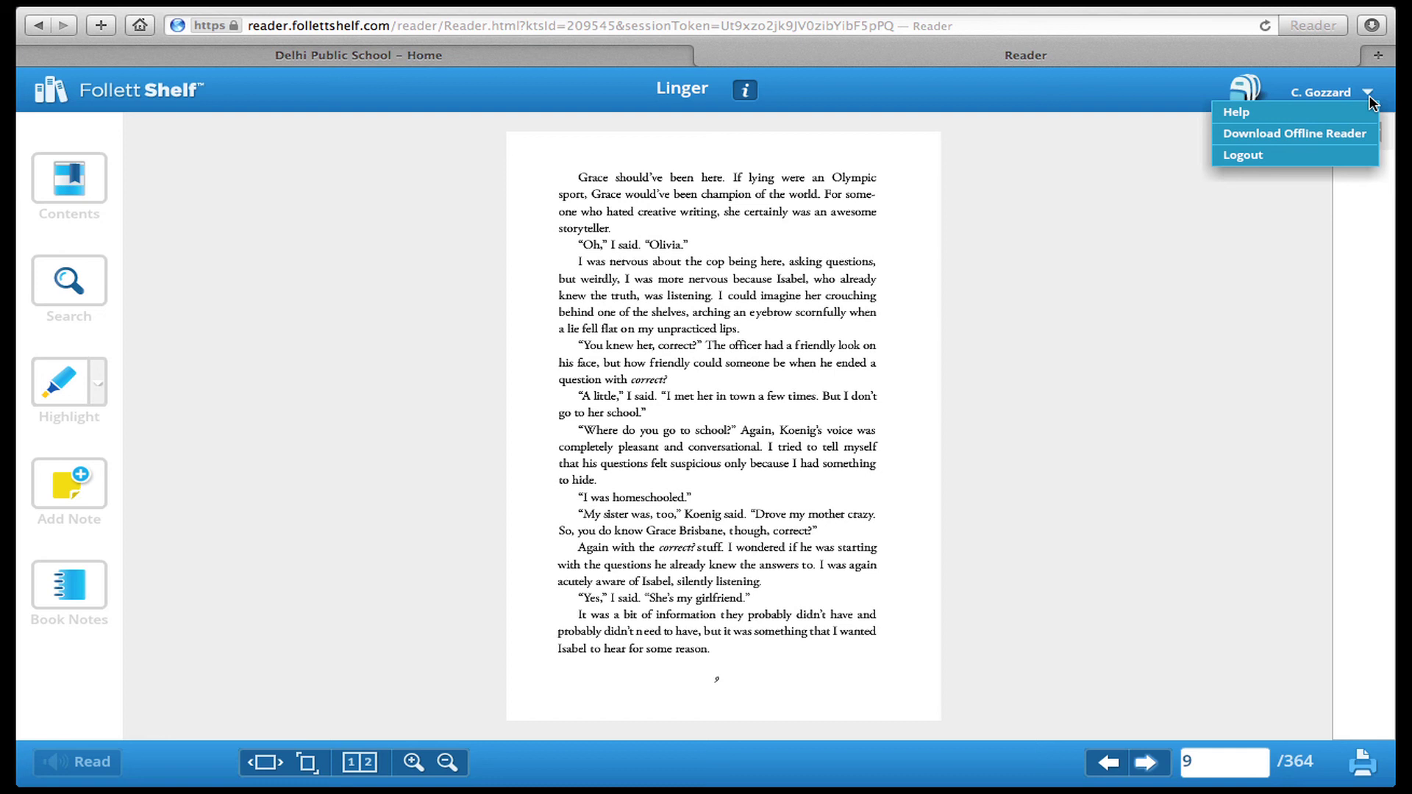
{"action": "left_click", "coordinate": [1256, 156]}
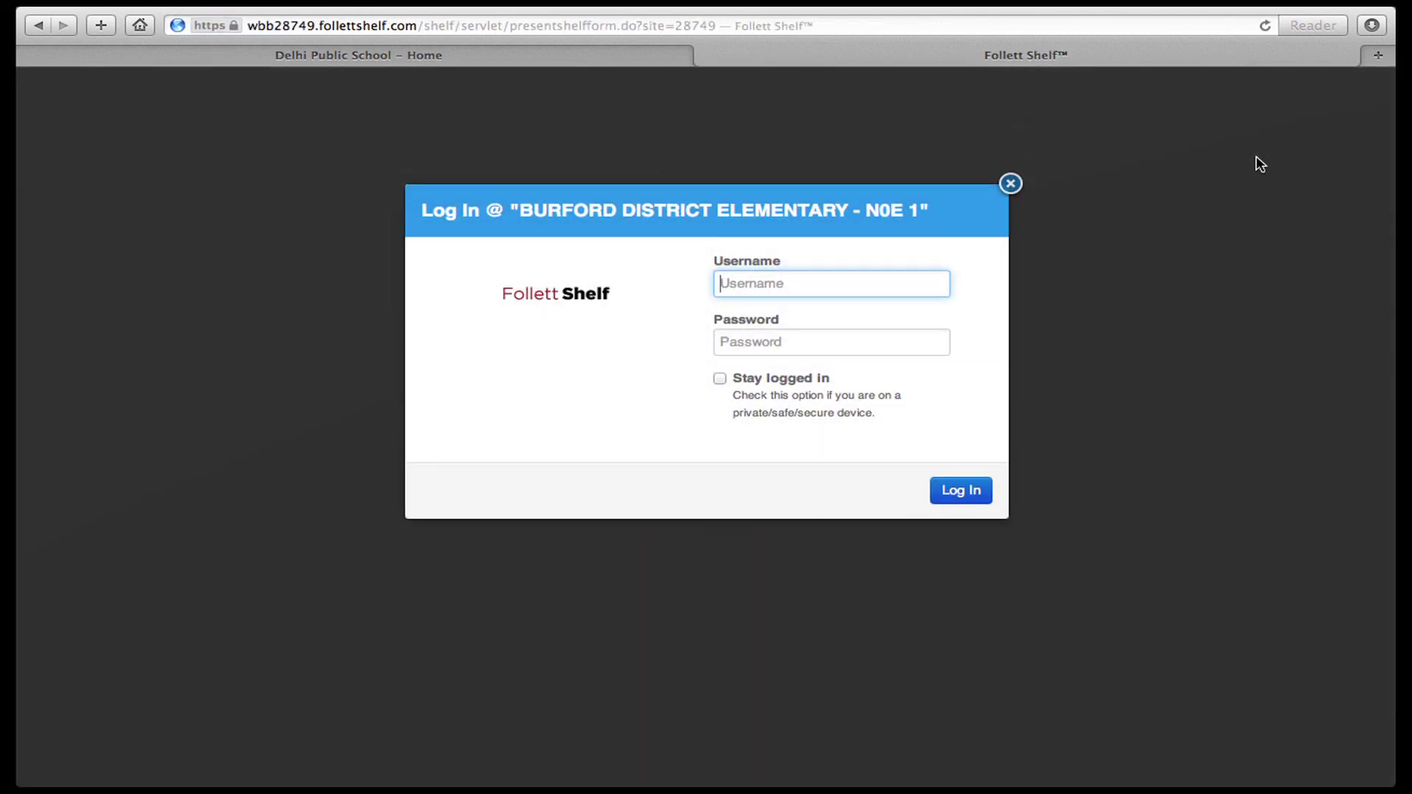
{"action": "left_click", "coordinate": [1011, 187]}
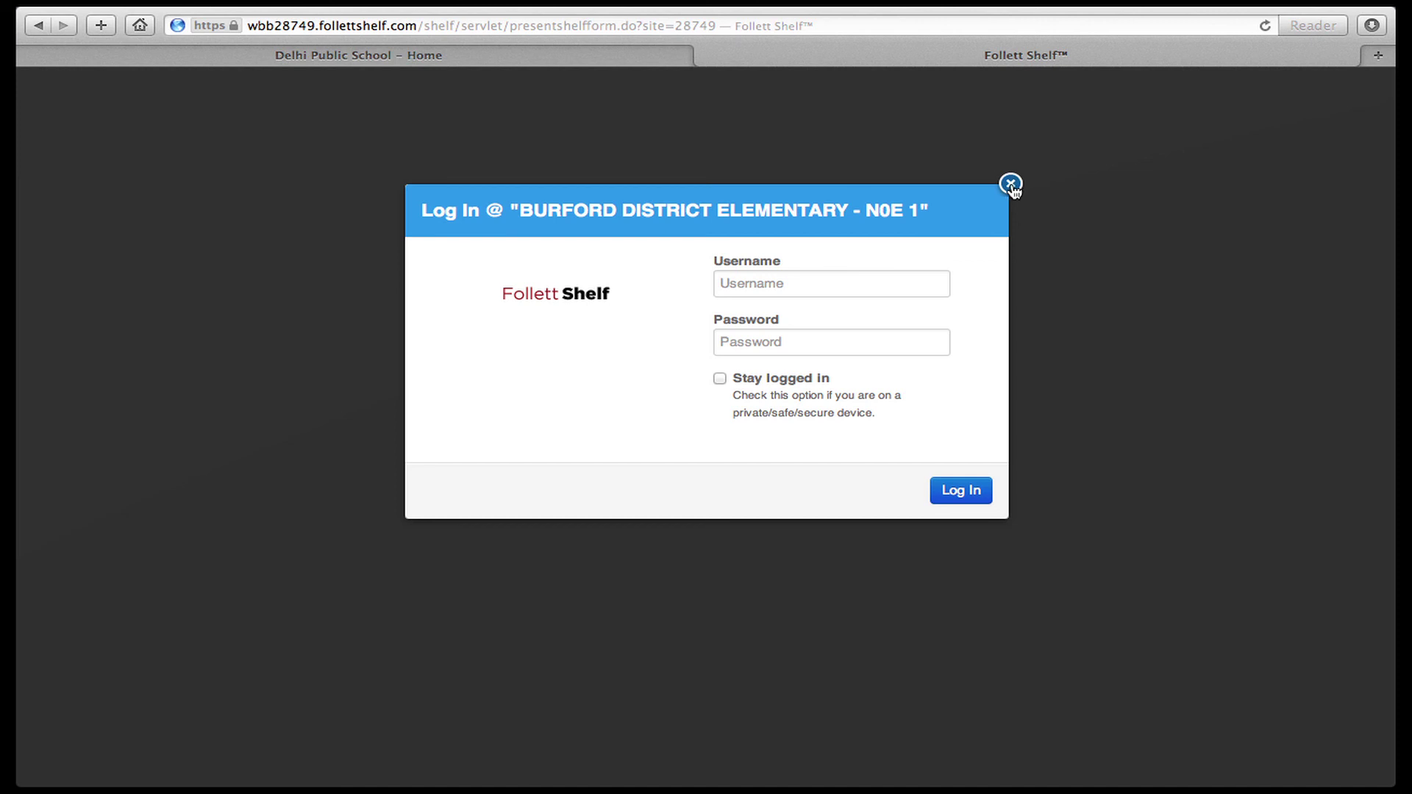
{"action": "mouse_move", "coordinate": [1144, 8]}
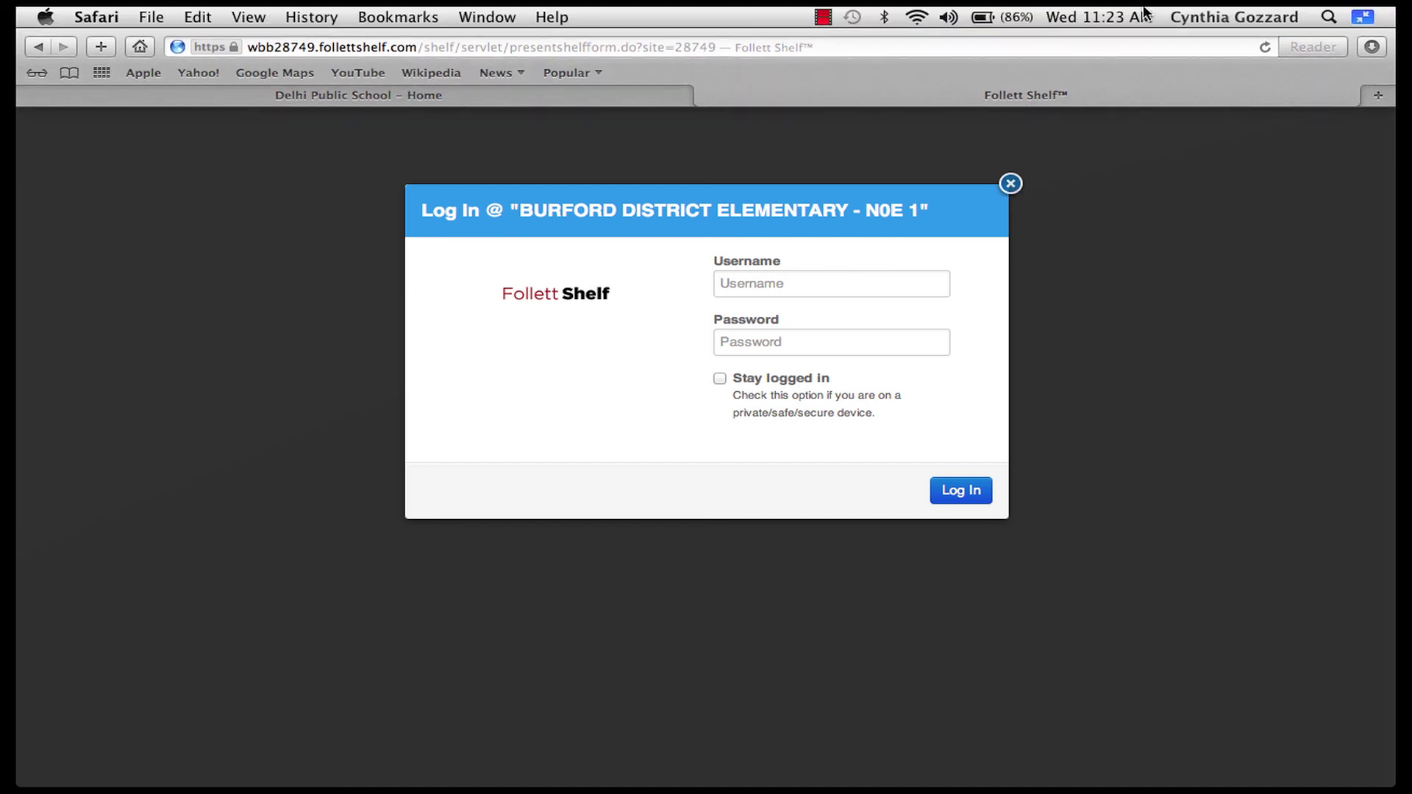
{"action": "left_click", "coordinate": [824, 16]}
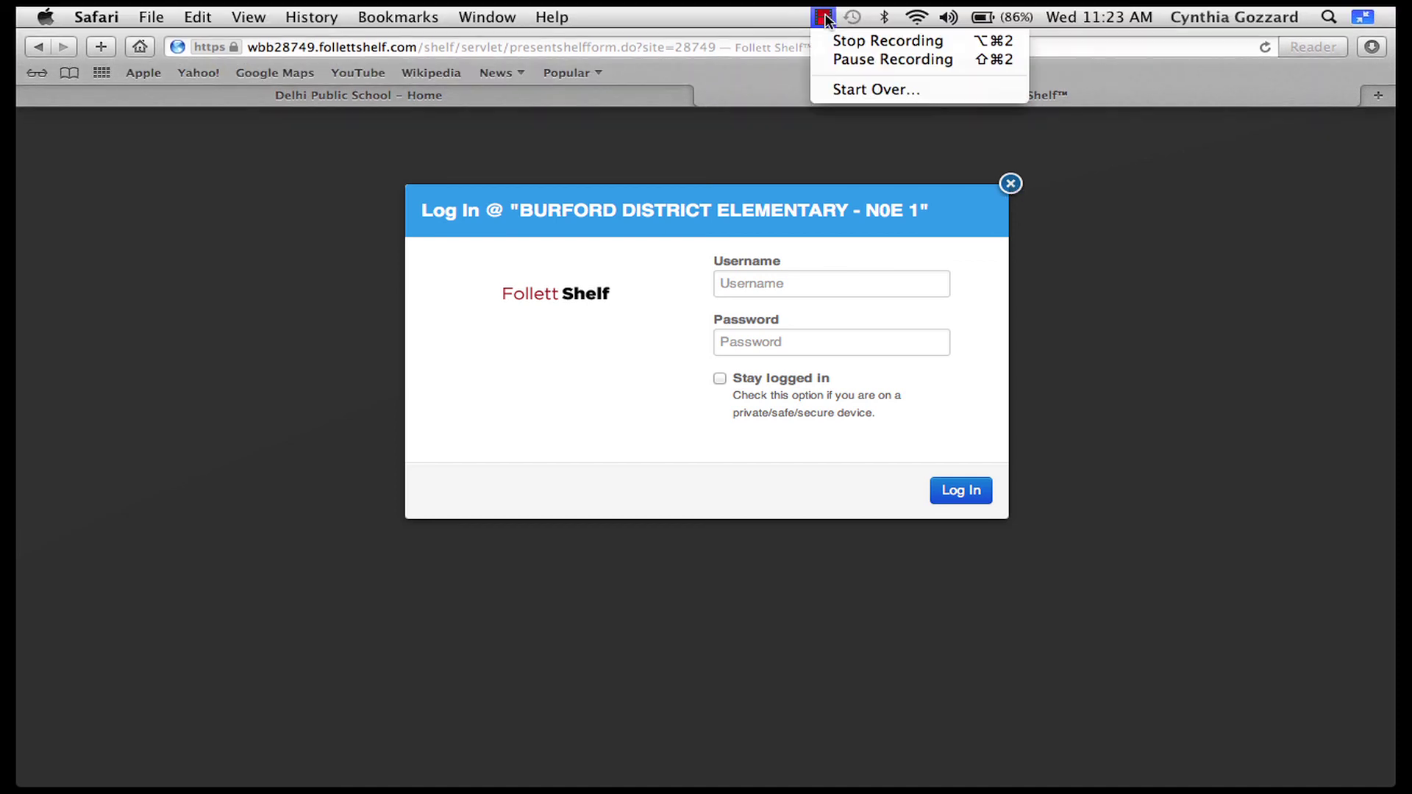
{"action": "left_click", "coordinate": [845, 40]}
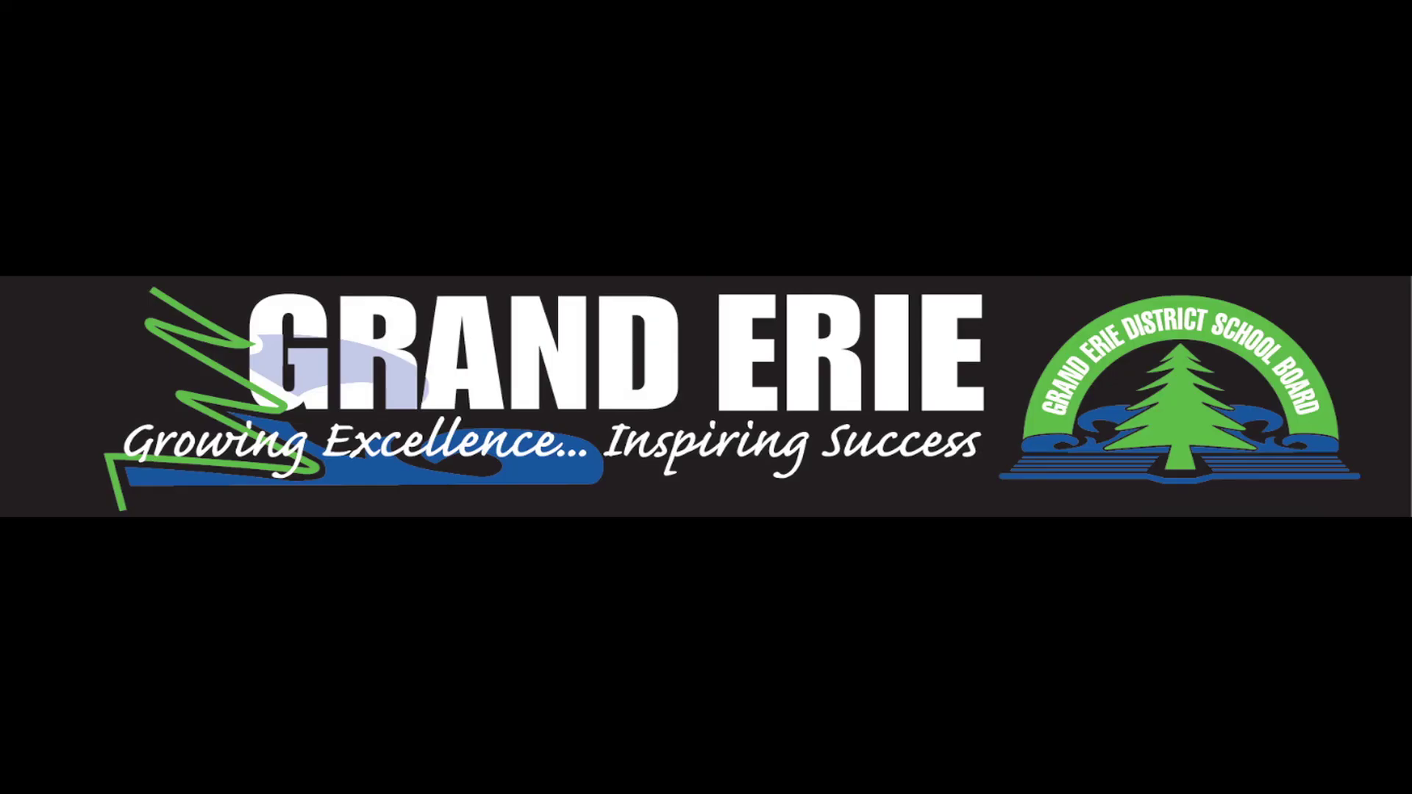